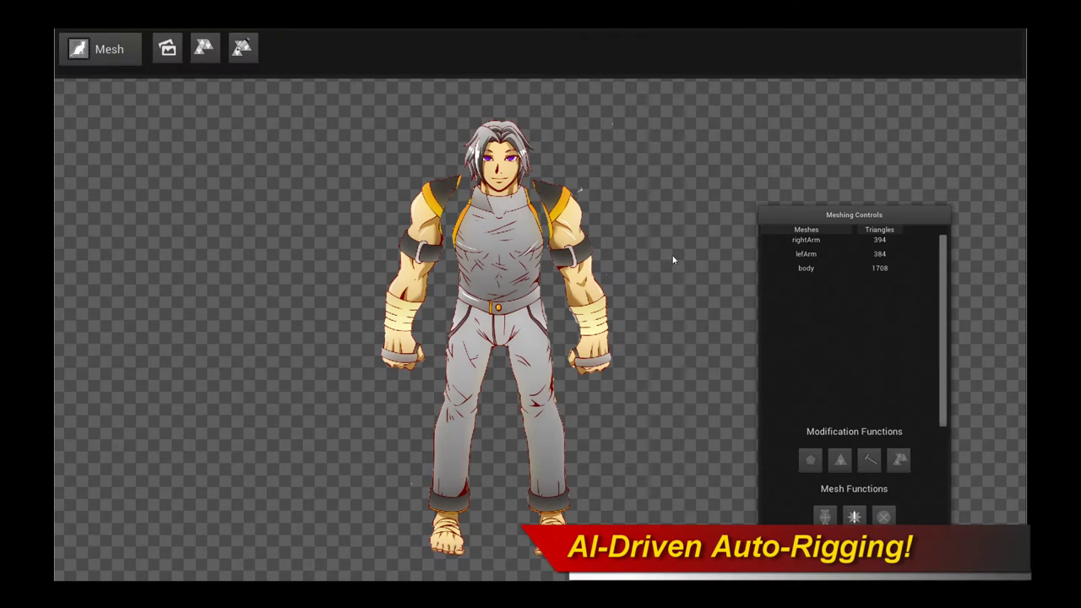
scroll(667, 259, "up", 1)
scroll(667, 260, "down", 1)
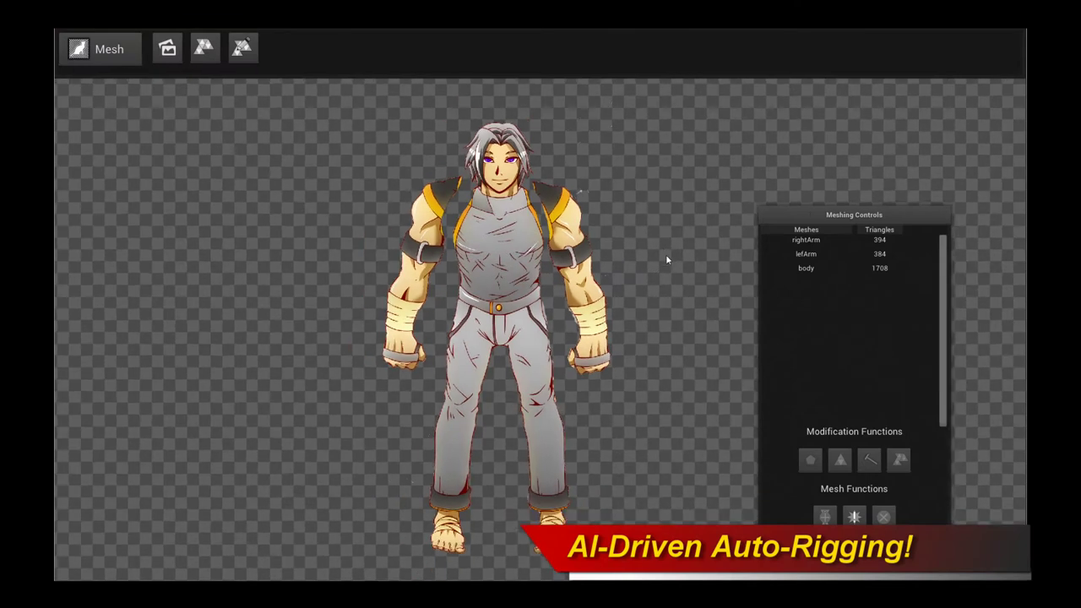
left_click_drag(667, 260, 657, 250)
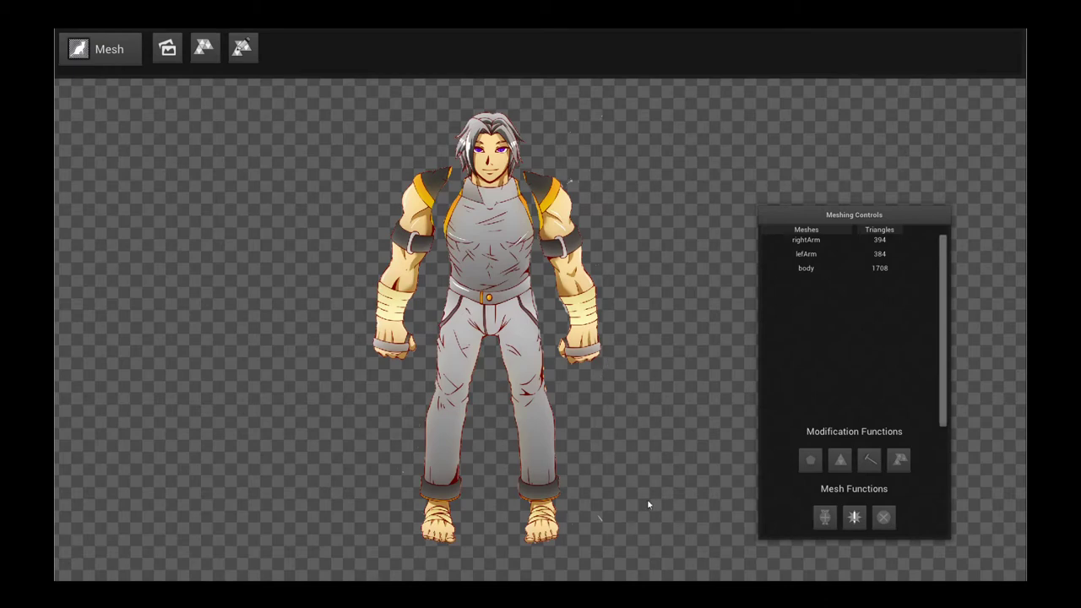
Step: Switch to the Chrome browser and examine the image results for auto rigging tools
mouse_move(622, 580)
left_click(688, 520)
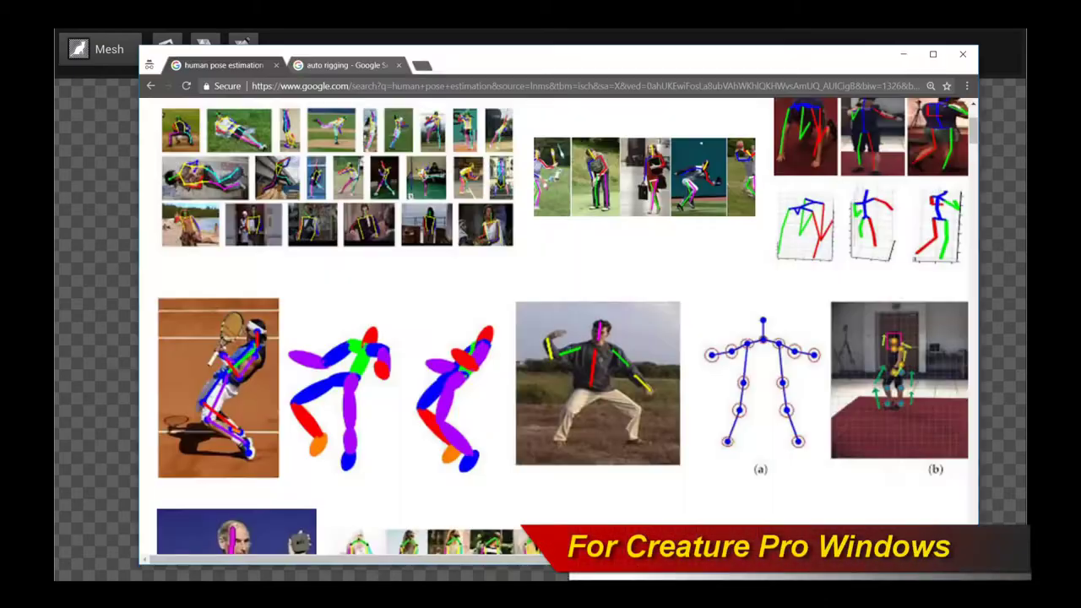
key("ctrl+Tab")
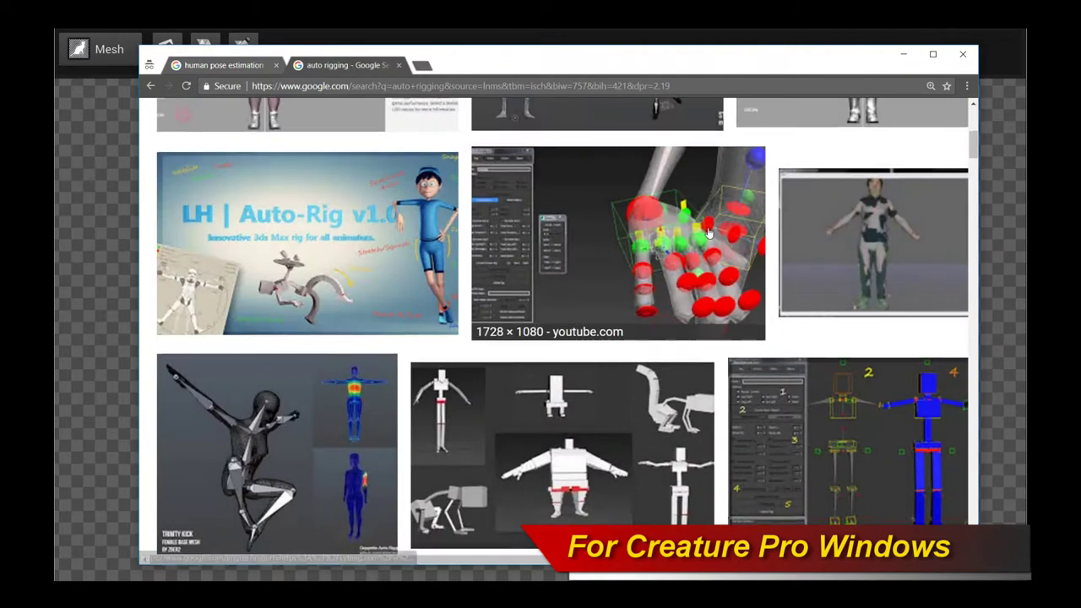
scroll(591, 254, "up", 4)
scroll(710, 233, "down", 2)
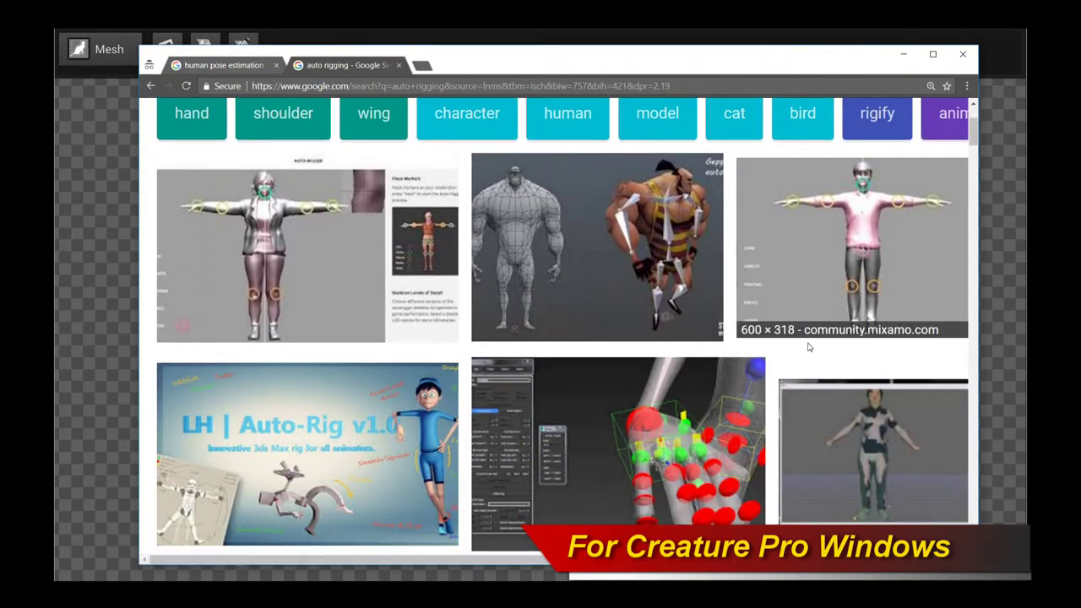
scroll(763, 343, "down", 1)
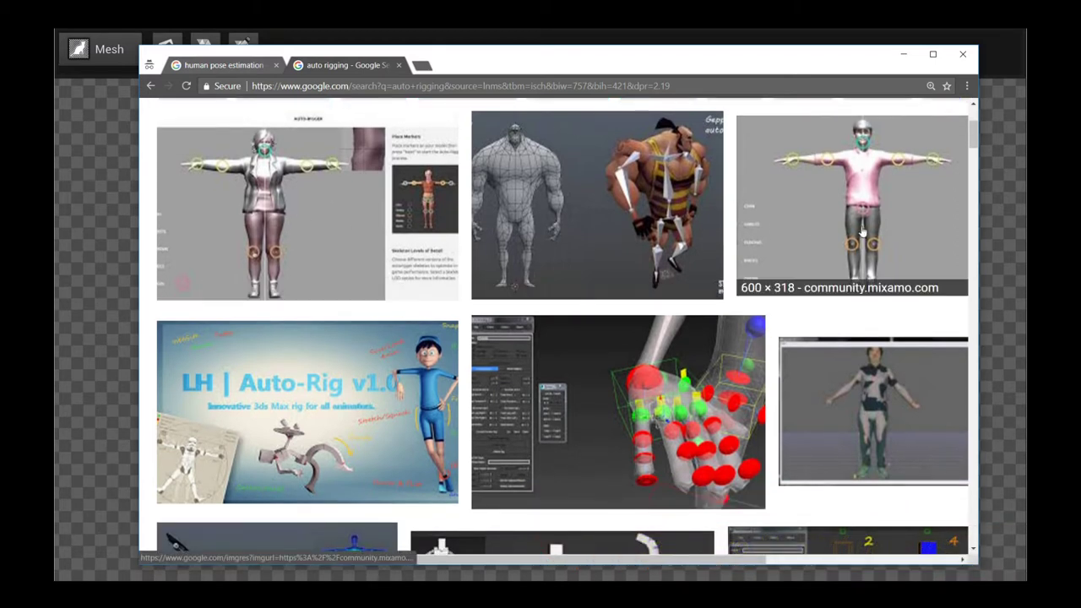
scroll(847, 215, "down", 3)
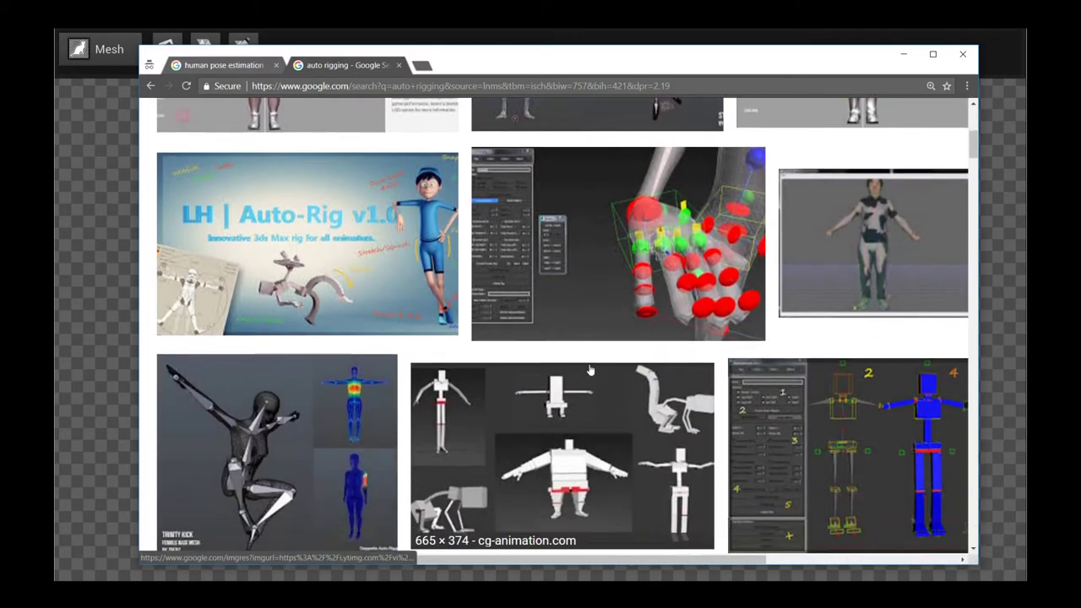
scroll(596, 369, "down", 5)
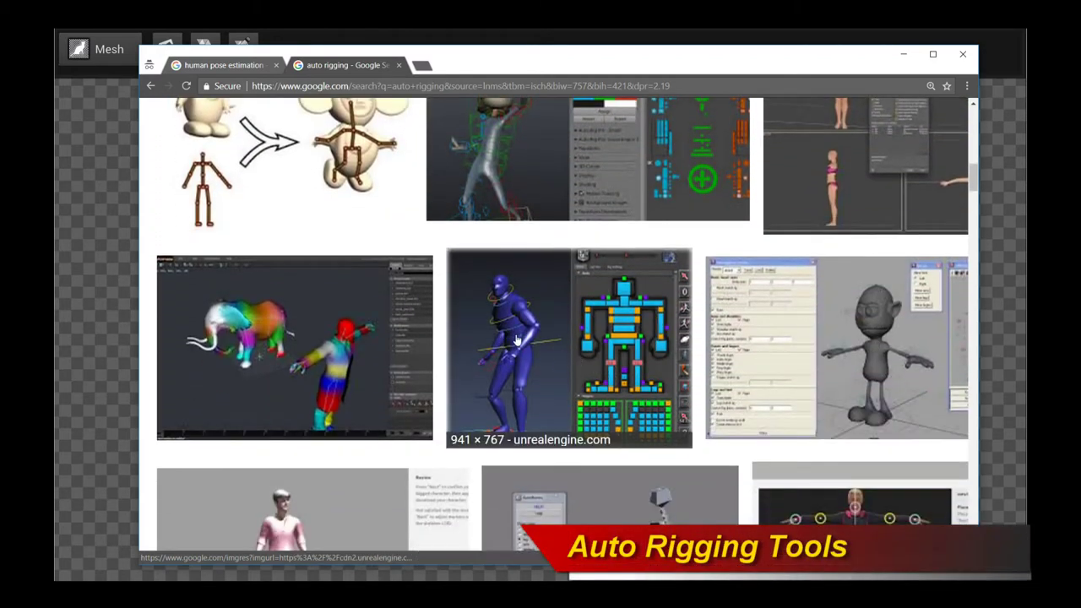
scroll(532, 336, "down", 4)
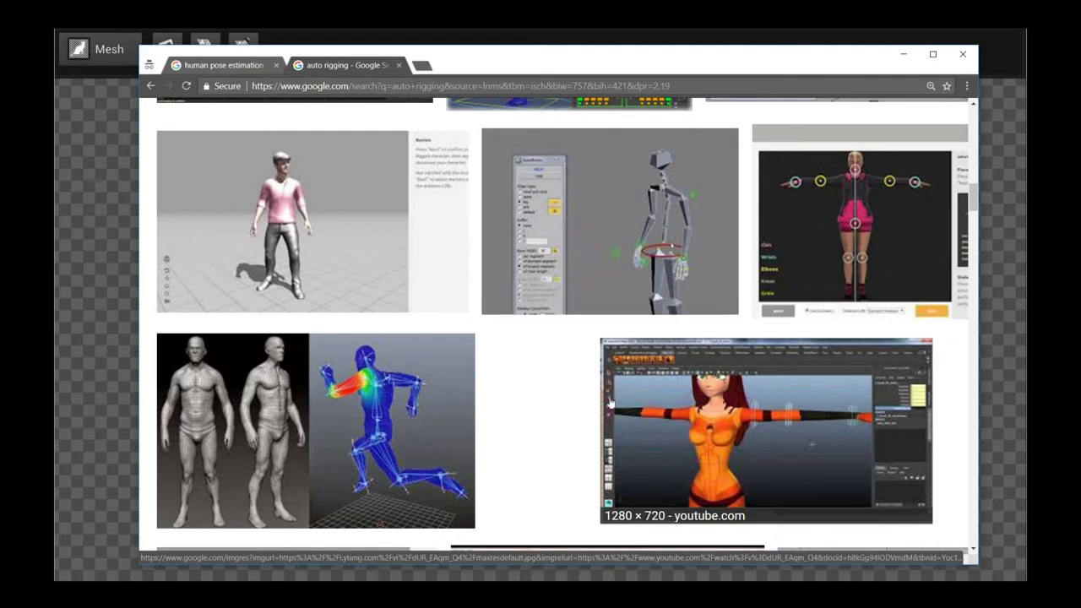
scroll(546, 410, "down", 4)
scroll(660, 386, "down", 4)
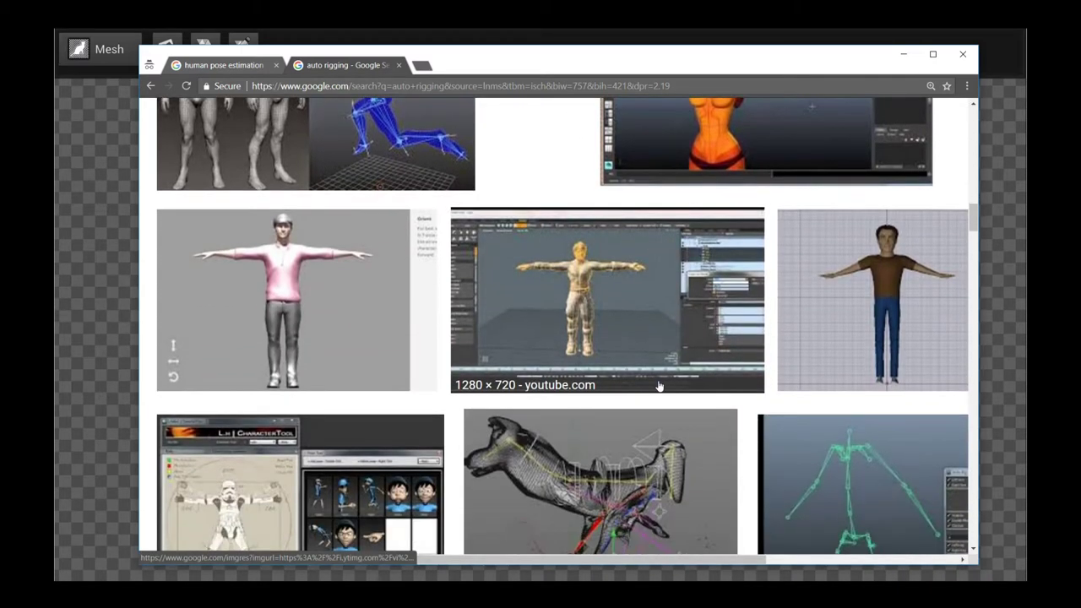
scroll(785, 380, "down", 5)
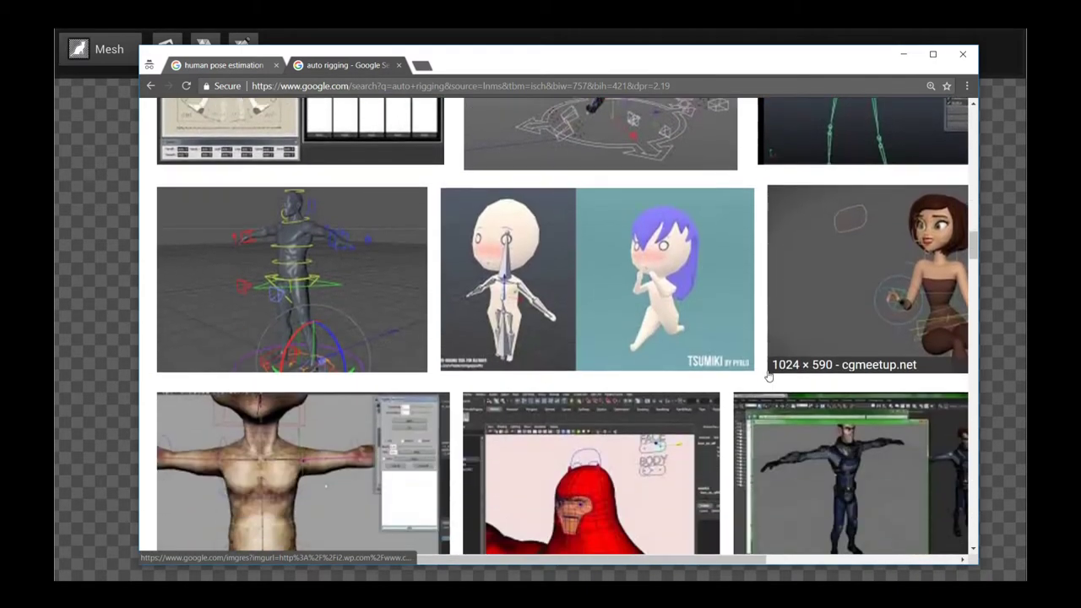
scroll(768, 376, "up", 4)
scroll(768, 376, "up", 8)
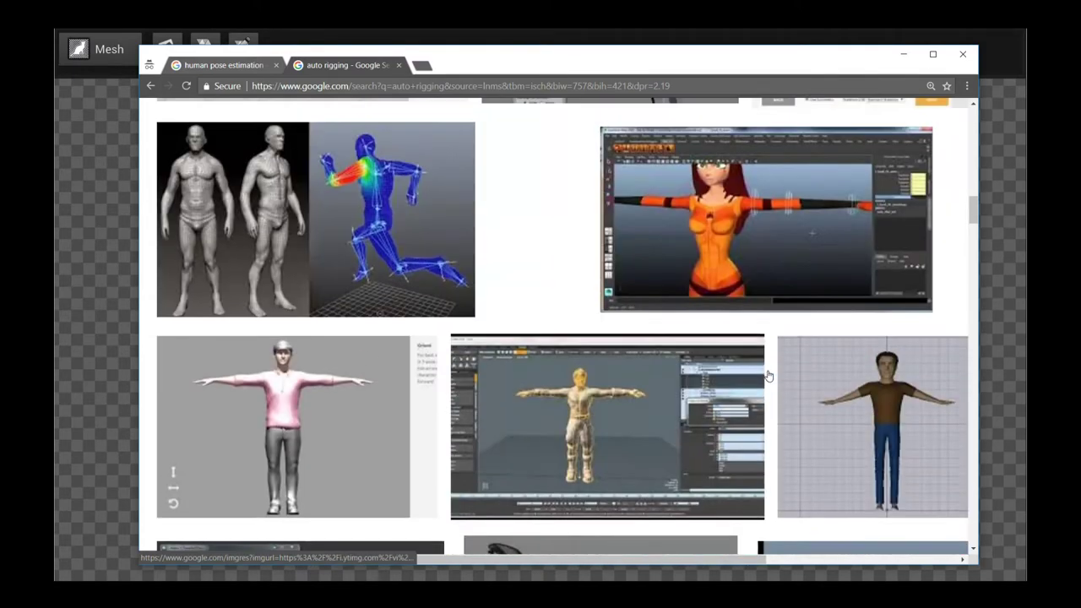
scroll(779, 368, "up", 2)
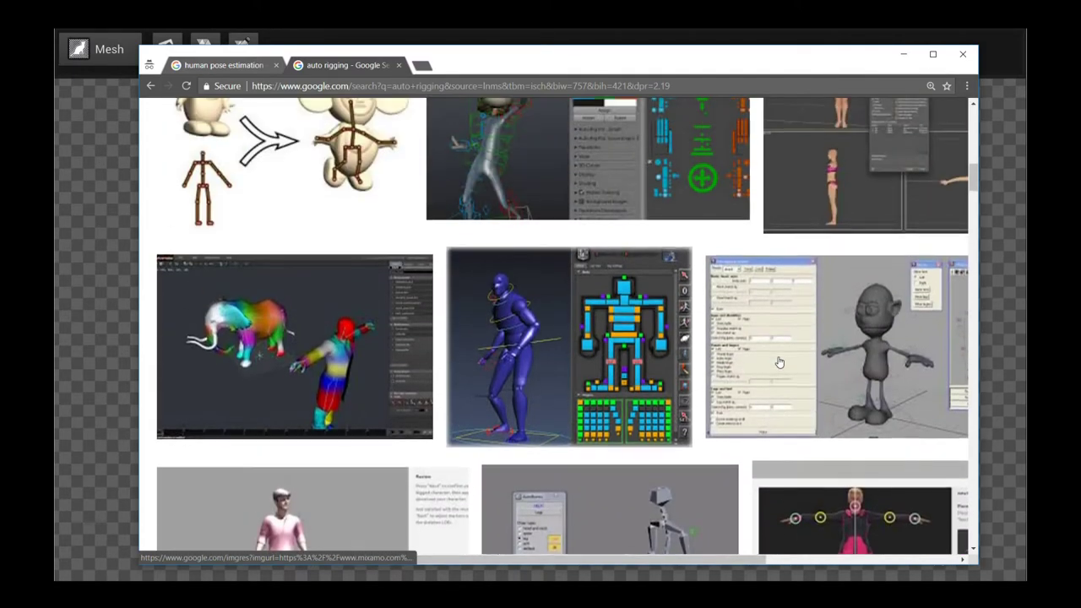
scroll(786, 363, "up", 3)
scroll(792, 362, "up", 4)
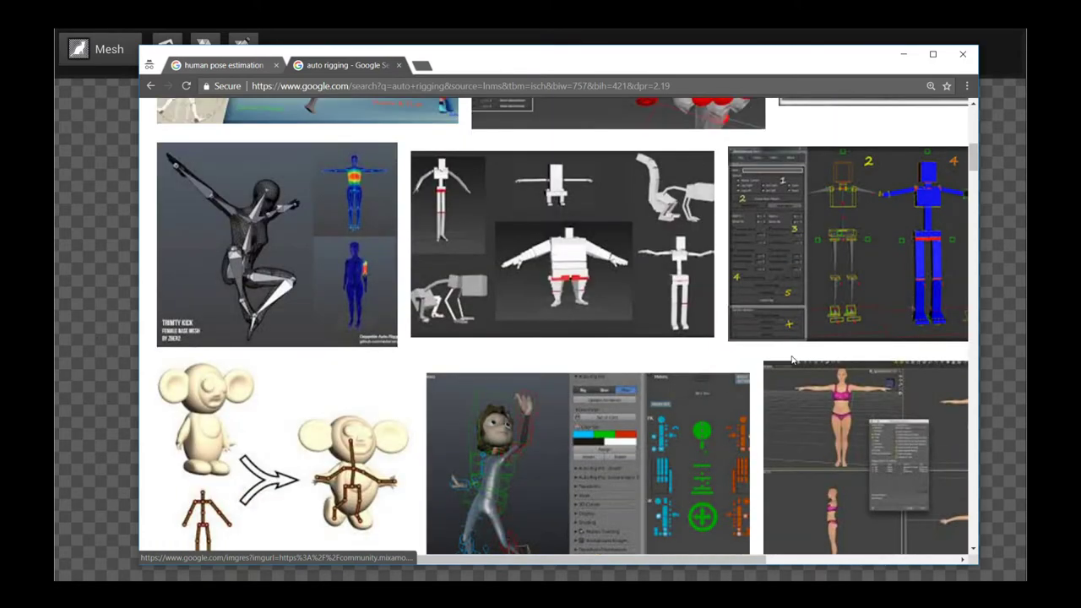
scroll(792, 361, "up", 5)
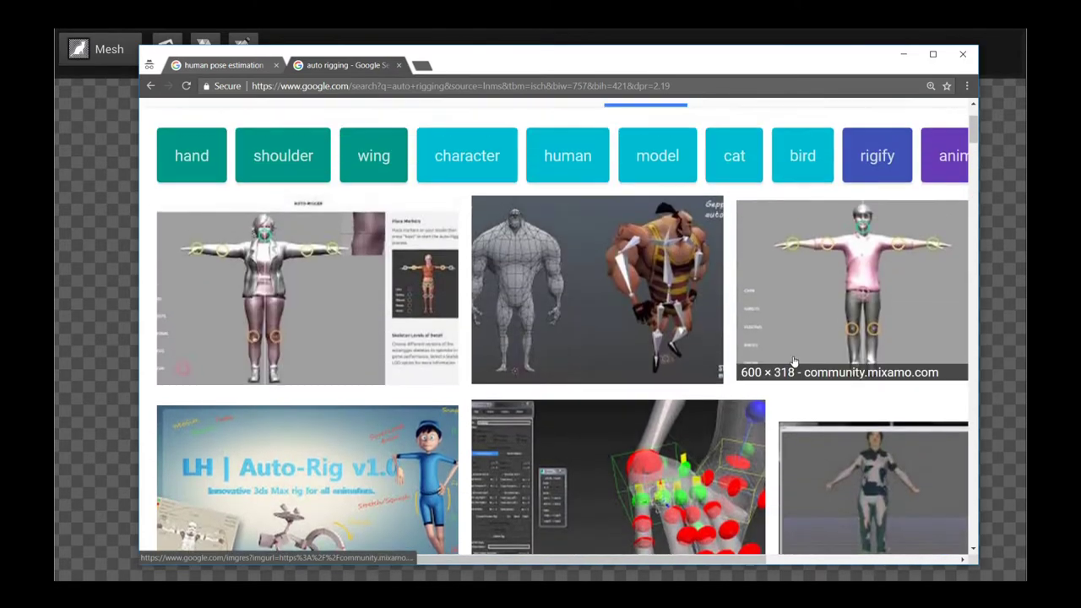
scroll(741, 434, "down", 2)
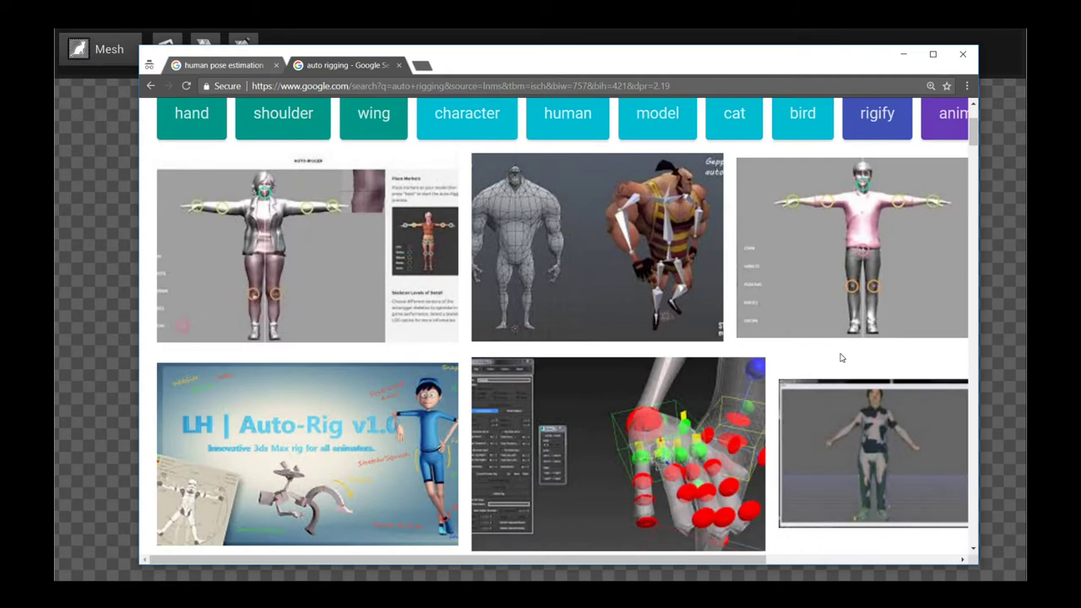
scroll(841, 358, "down", 2)
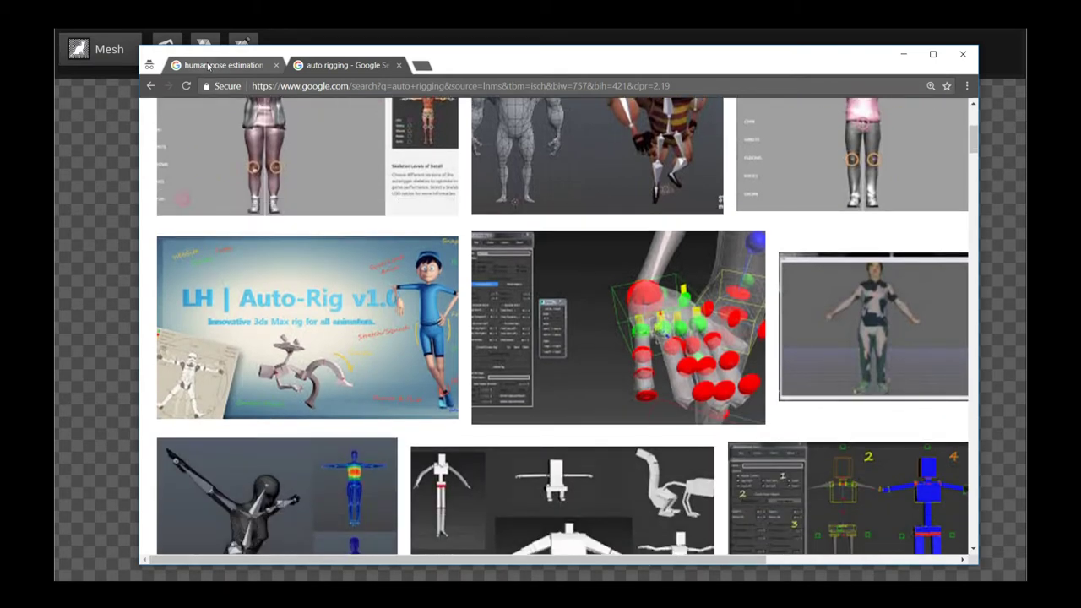
Step: Glance at the human pose estimation results, and look again at the first auto rigging images
left_click(208, 68)
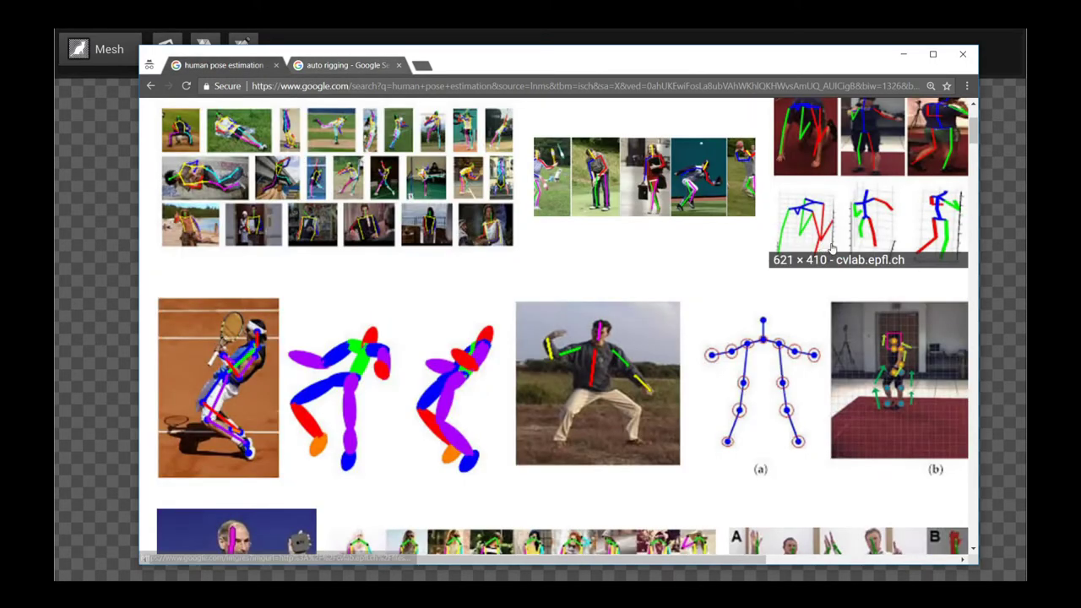
left_click(389, 68)
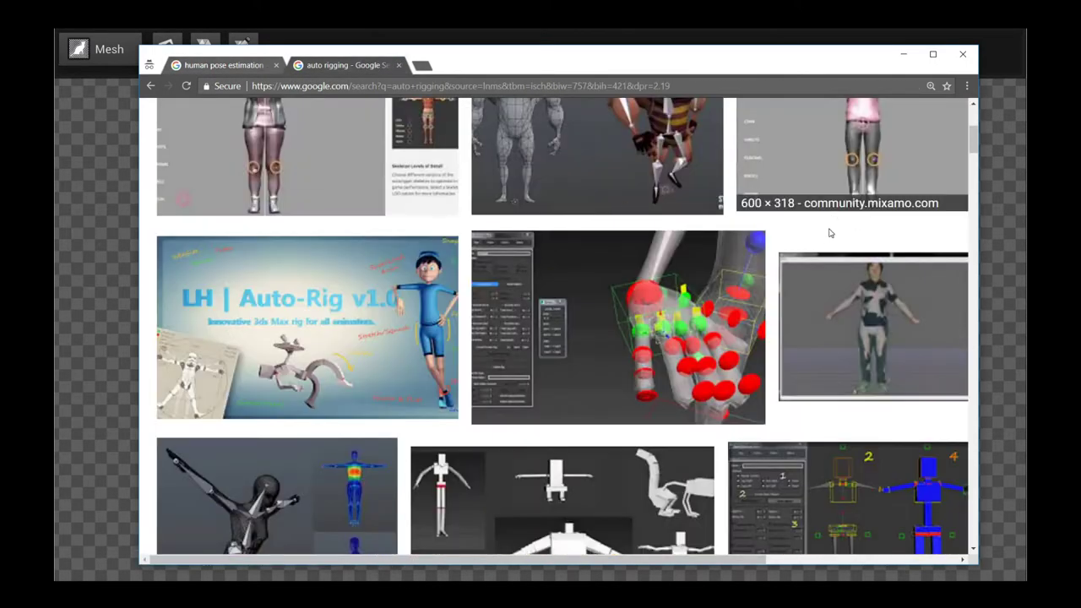
scroll(802, 186, "up", 5)
scroll(819, 355, "down", 1)
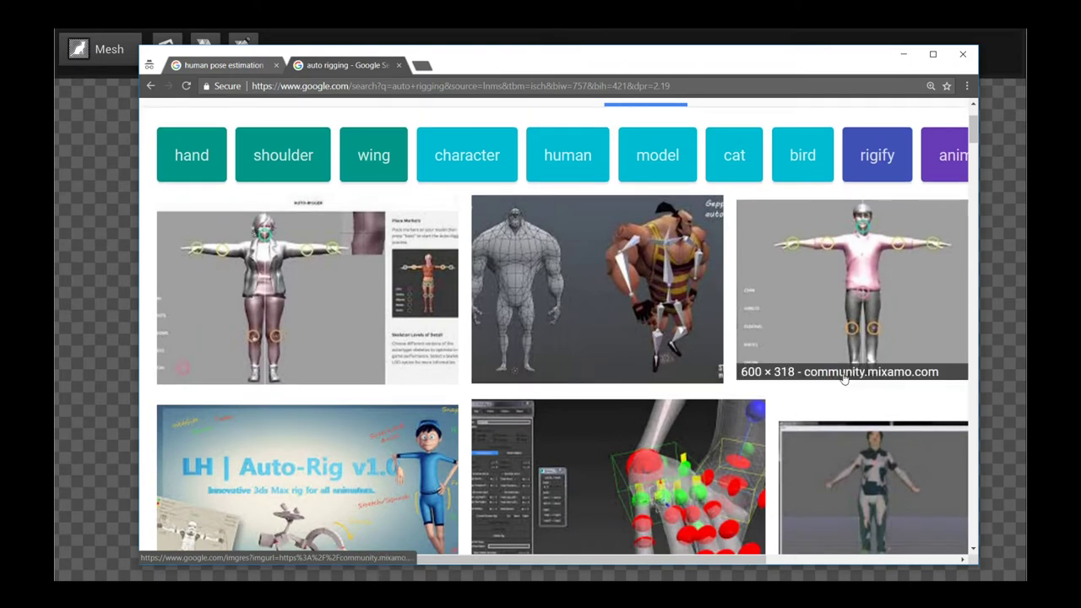
scroll(870, 338, "down", 2)
scroll(910, 317, "down", 2)
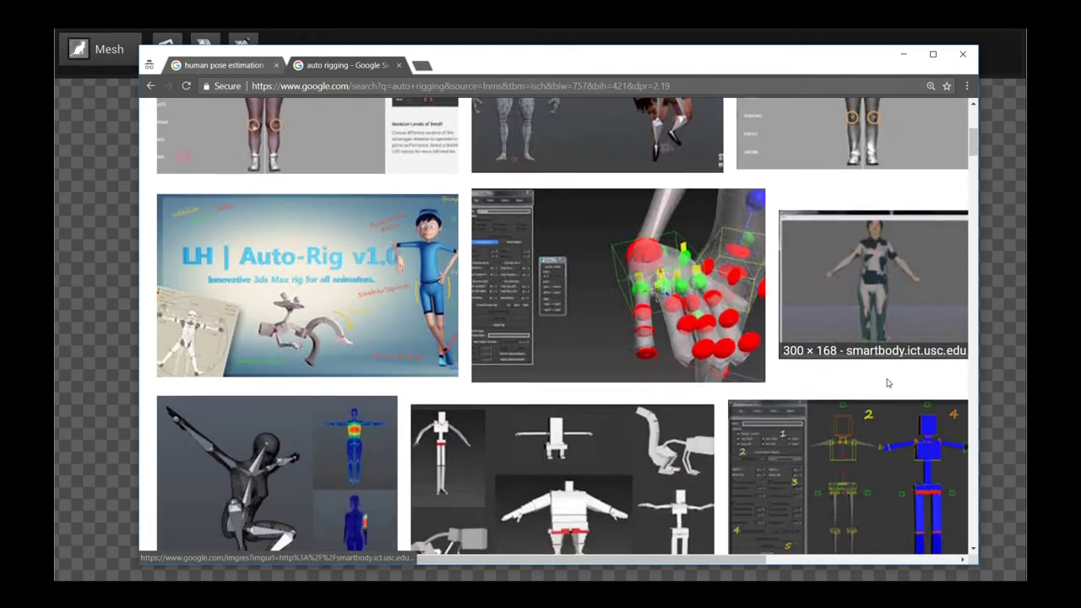
scroll(911, 316, "up", 2)
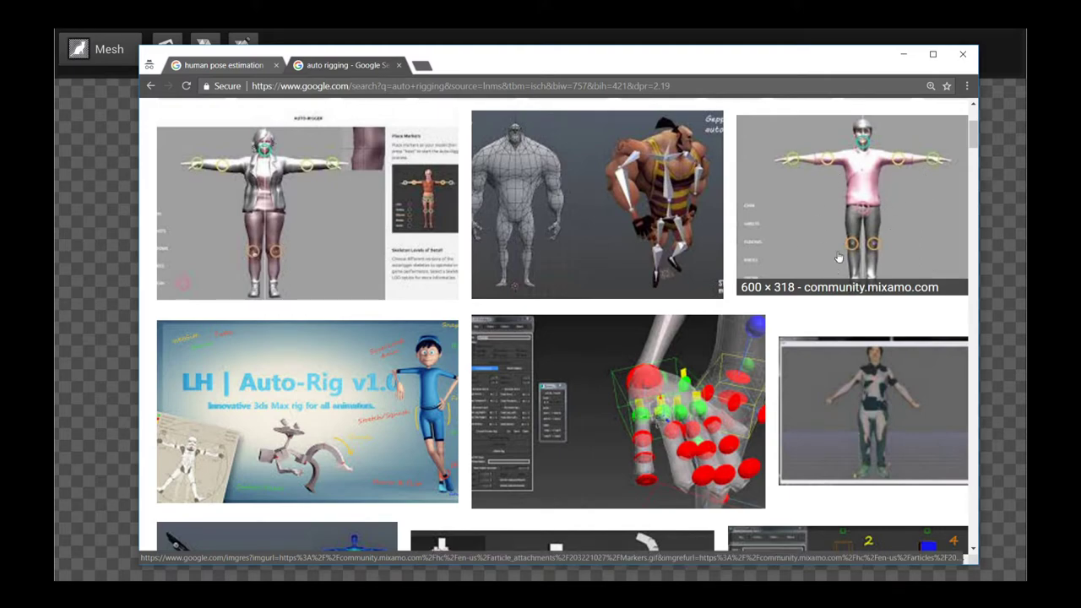
Step: Examine the human pose estimation image results for skeletons overlaid on people
left_click(227, 71)
scroll(724, 278, "down", 1)
scroll(724, 278, "up", 2)
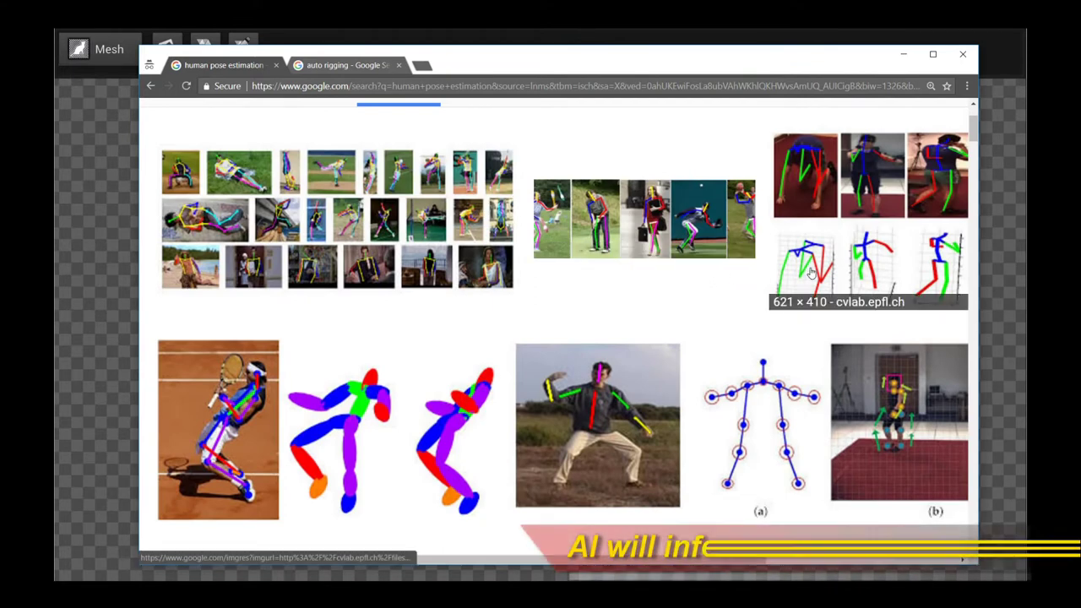
scroll(740, 304, "down", 1)
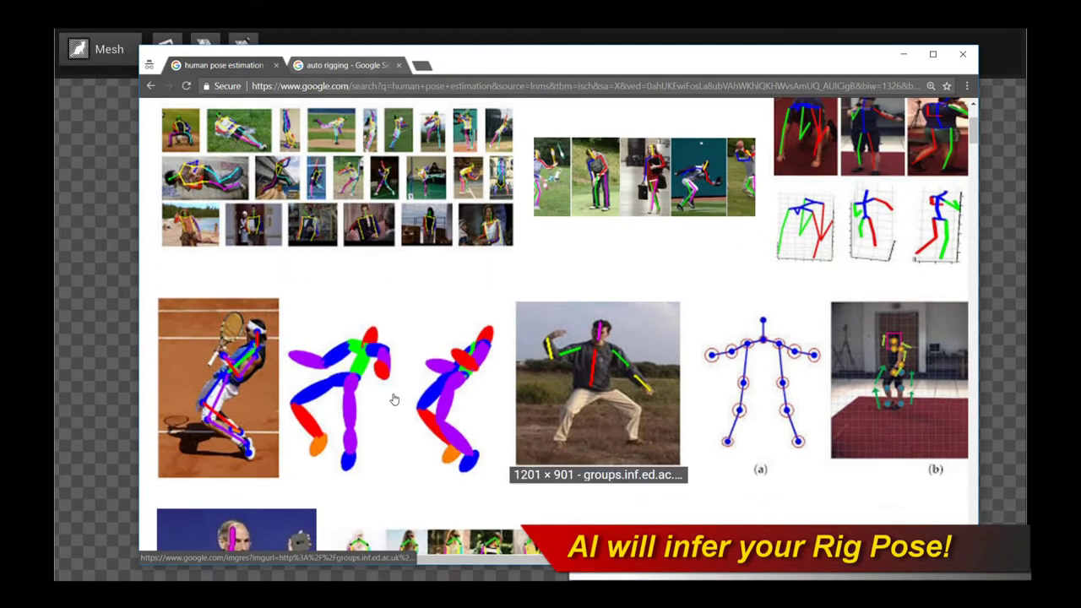
scroll(702, 277, "down", 3)
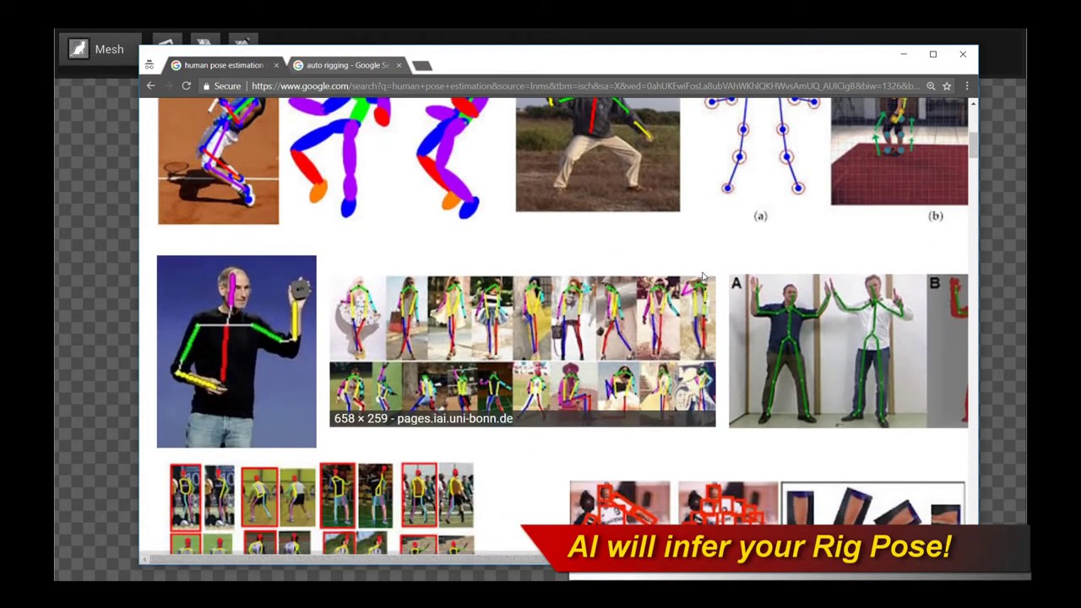
scroll(926, 376, "down", 1)
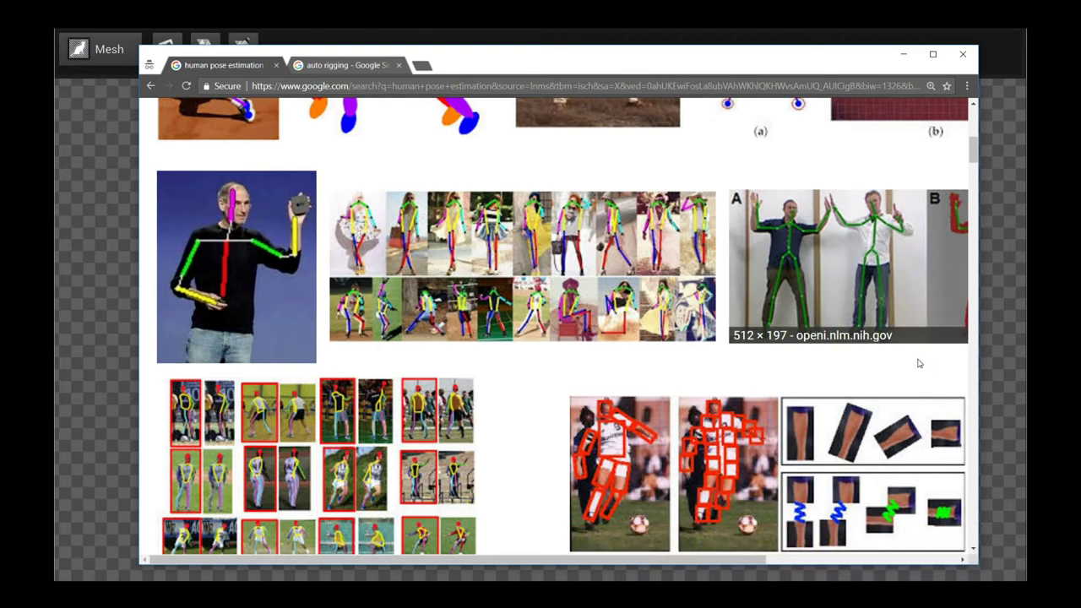
scroll(919, 364, "down", 2)
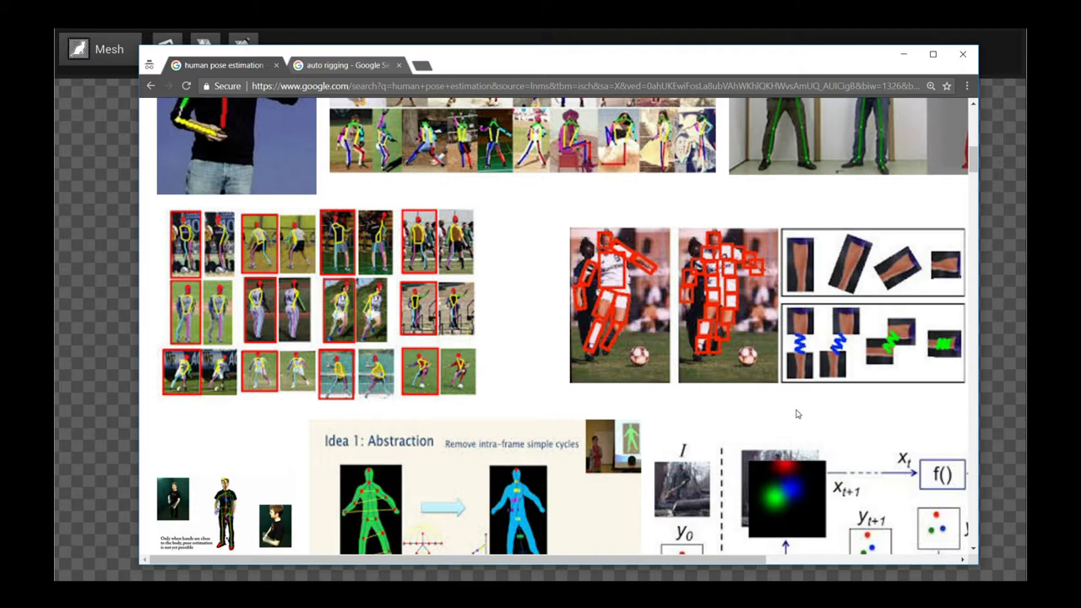
scroll(799, 415, "down", 1)
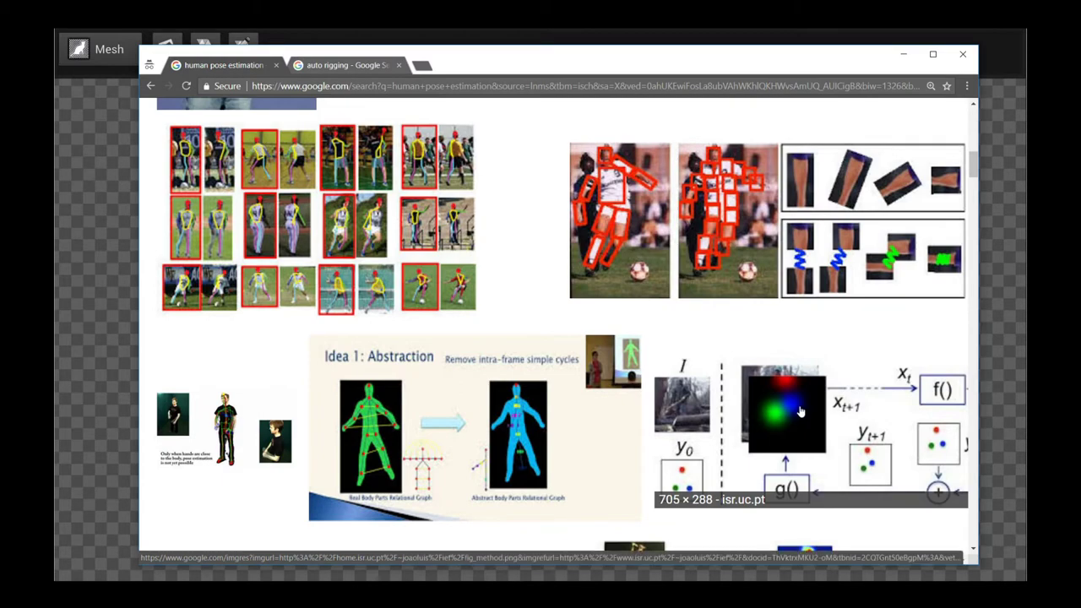
scroll(800, 415, "down", 5)
scroll(801, 409, "down", 2)
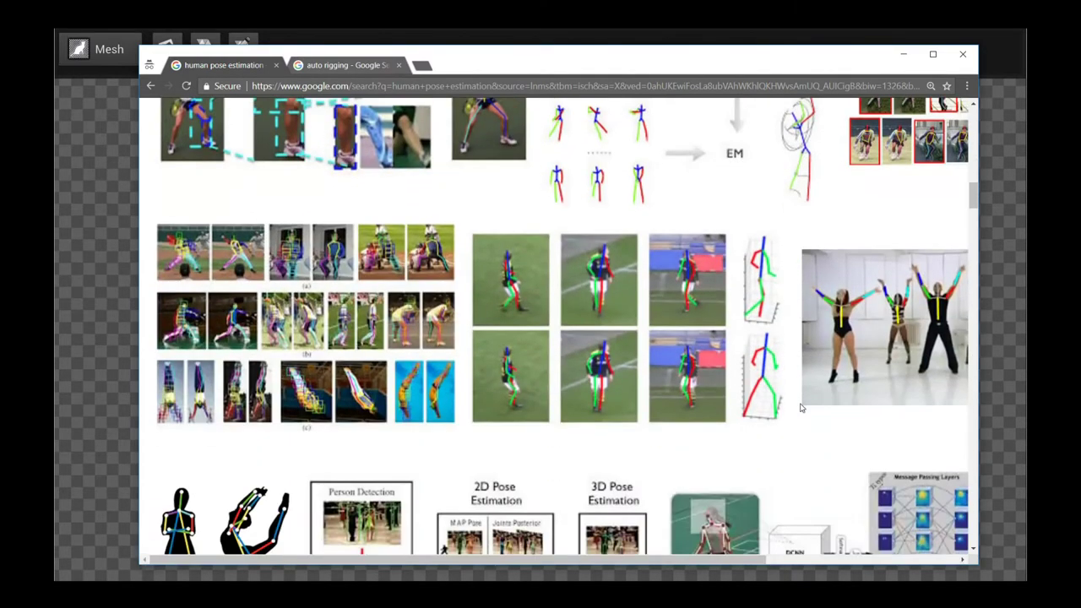
scroll(801, 409, "down", 3)
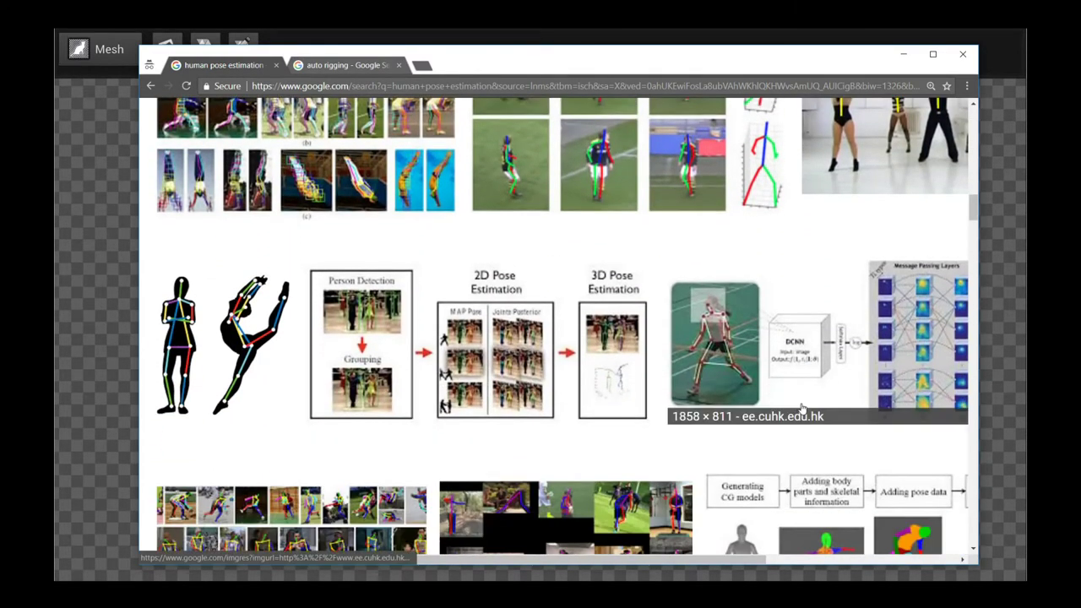
scroll(802, 409, "up", 2)
scroll(802, 409, "up", 5)
Step: Switch back to Creature and inspect the character's rightArm, lefArm and body meshes by selecting each in turn
key("alt+Tab")
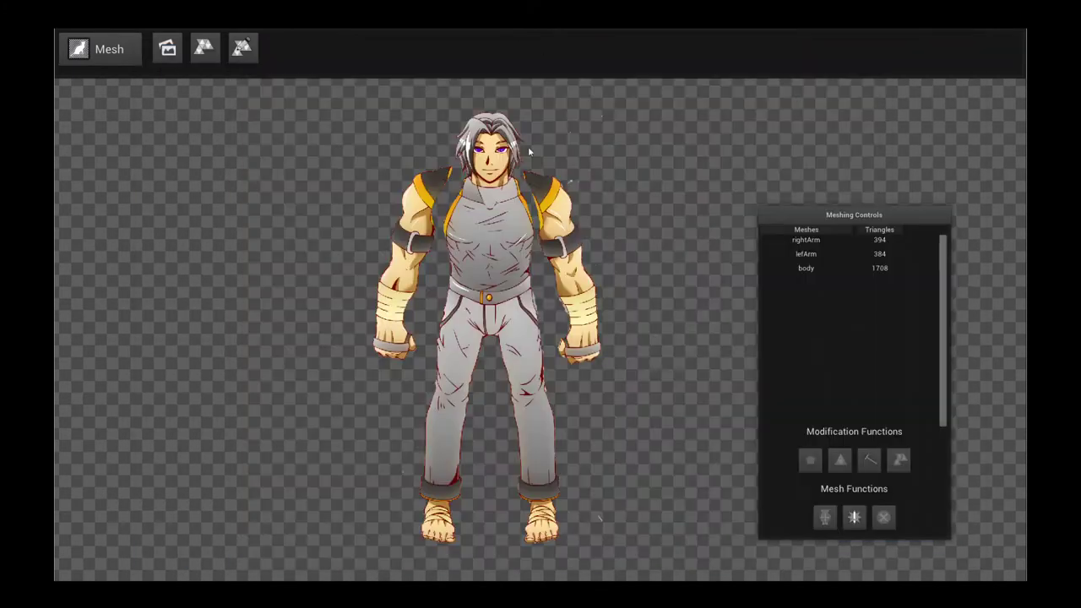
left_click(481, 246)
left_click(558, 208)
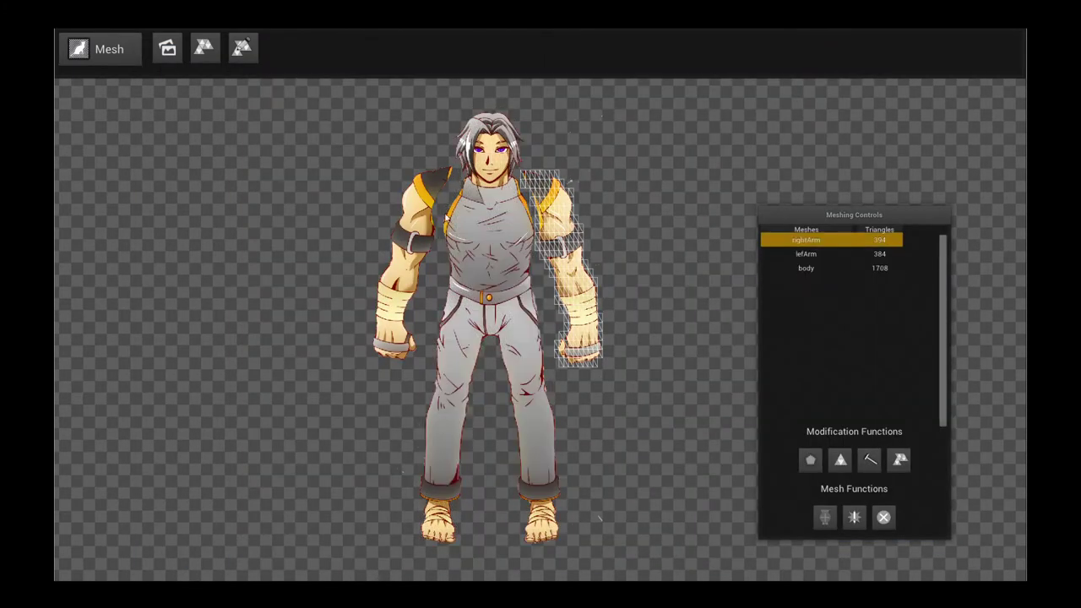
left_click(420, 217)
left_click(497, 279)
left_click(571, 246)
left_click(488, 243)
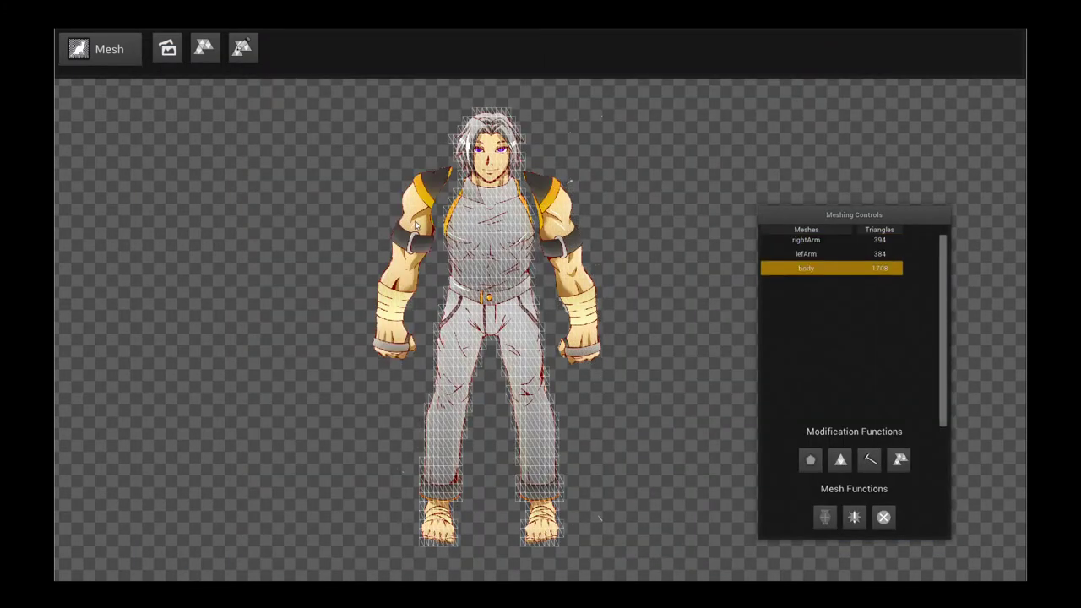
left_click(418, 226)
left_click(537, 235)
left_click(481, 235)
left_click(428, 227)
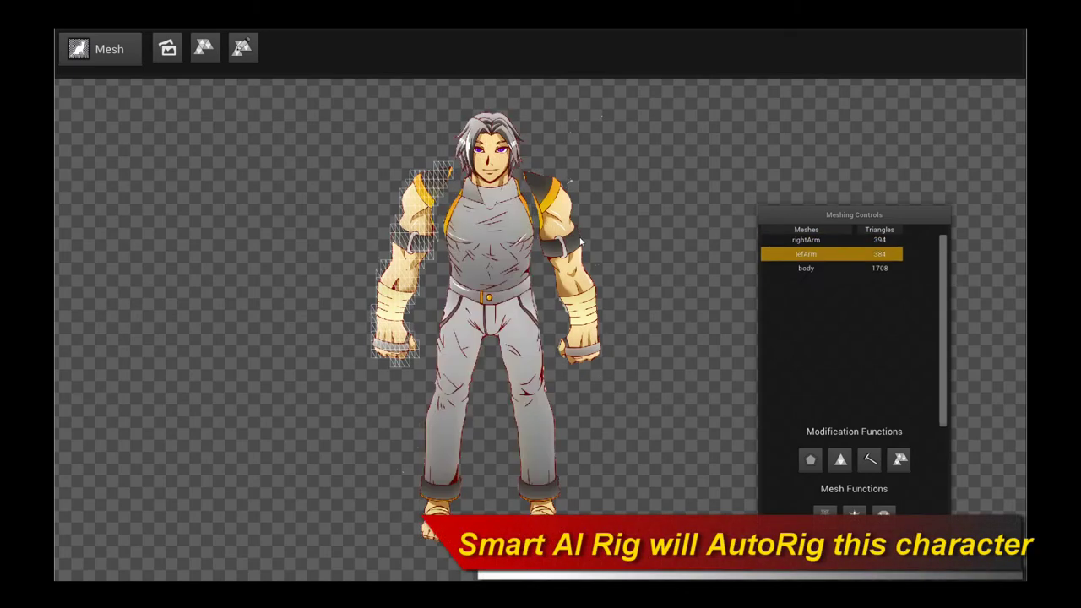
left_click(582, 242)
left_click(520, 245)
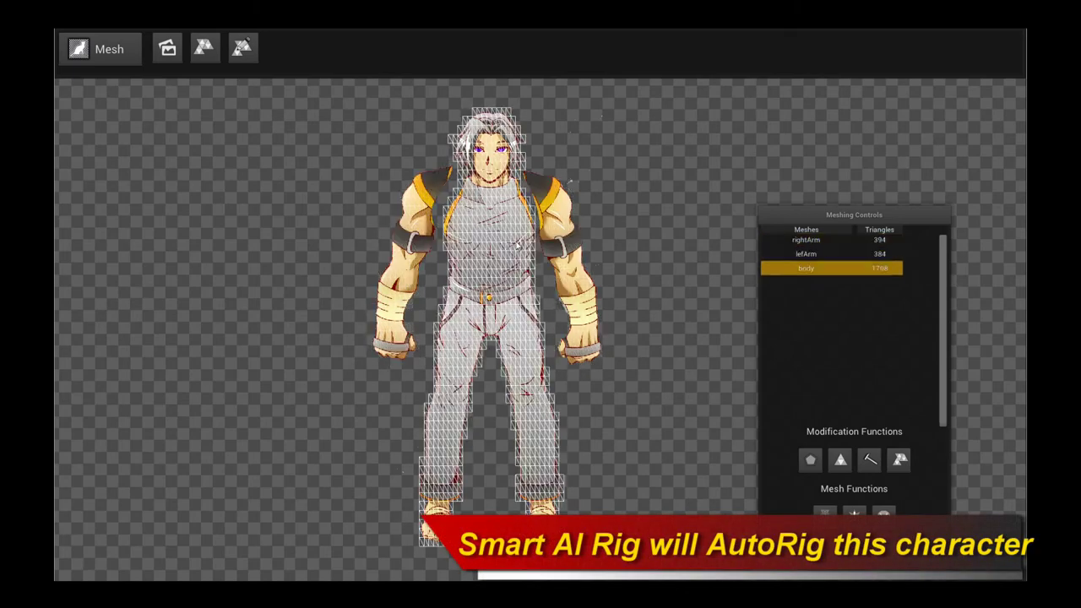
Step: Switch from mesh editing to bone rigging and open Smart AI Rig for the character
left_click(135, 56)
left_click(152, 70)
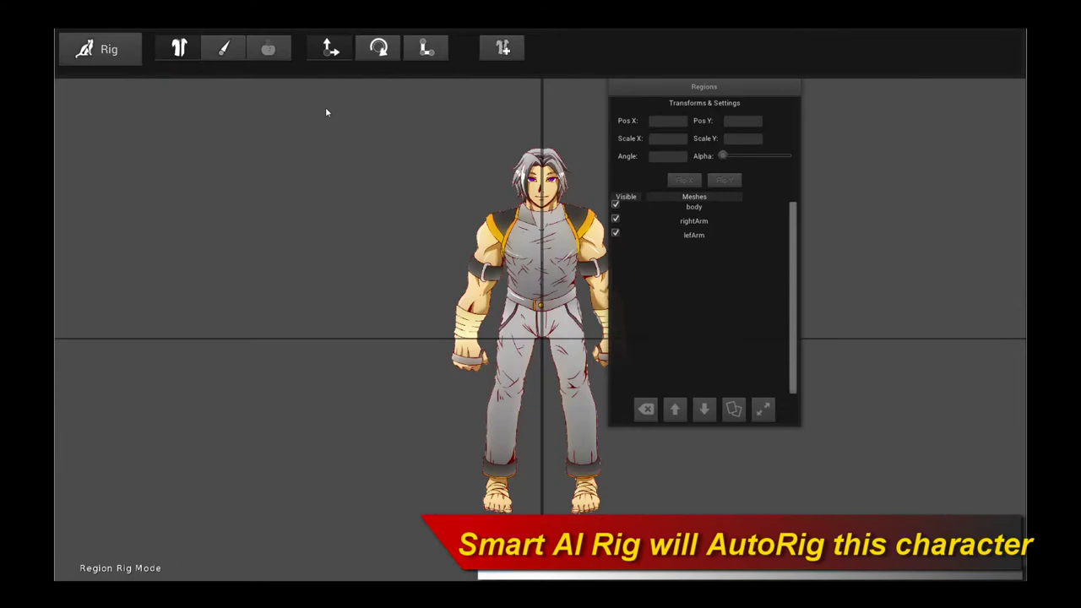
left_click(223, 49)
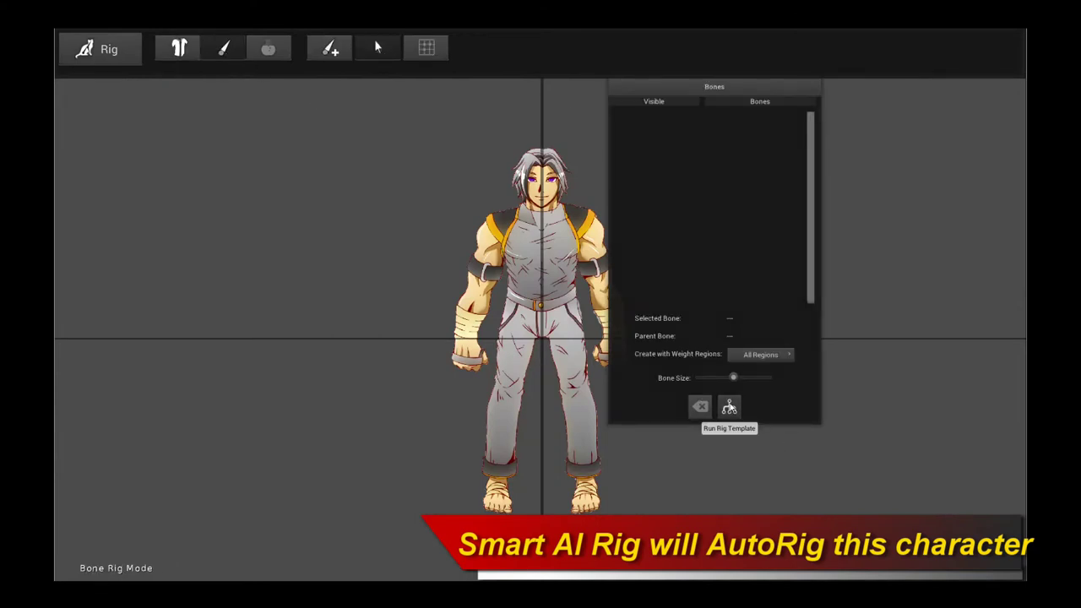
left_click(729, 408)
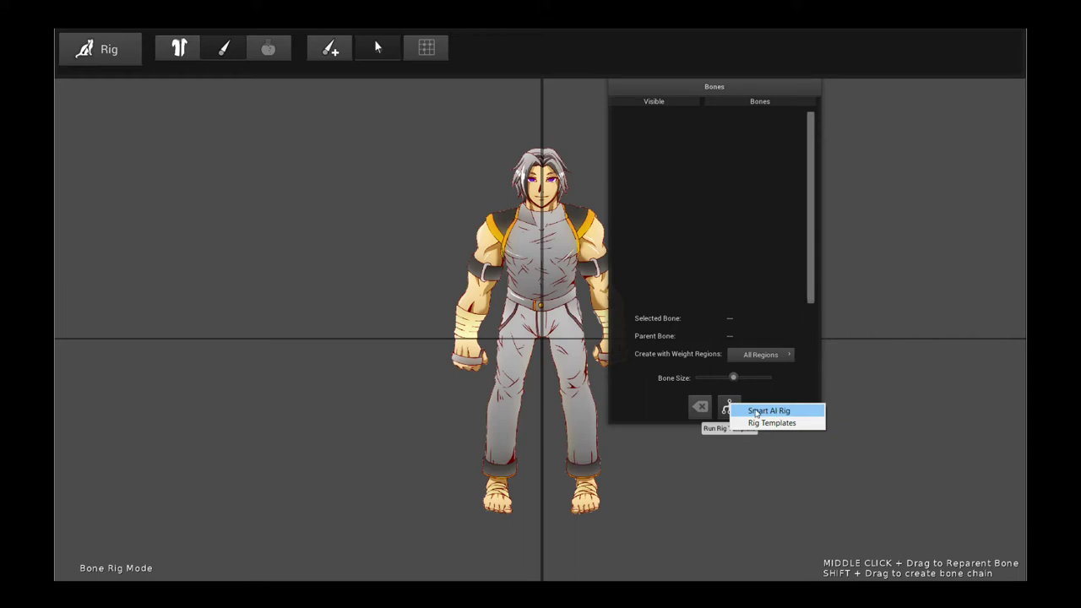
left_click(785, 412)
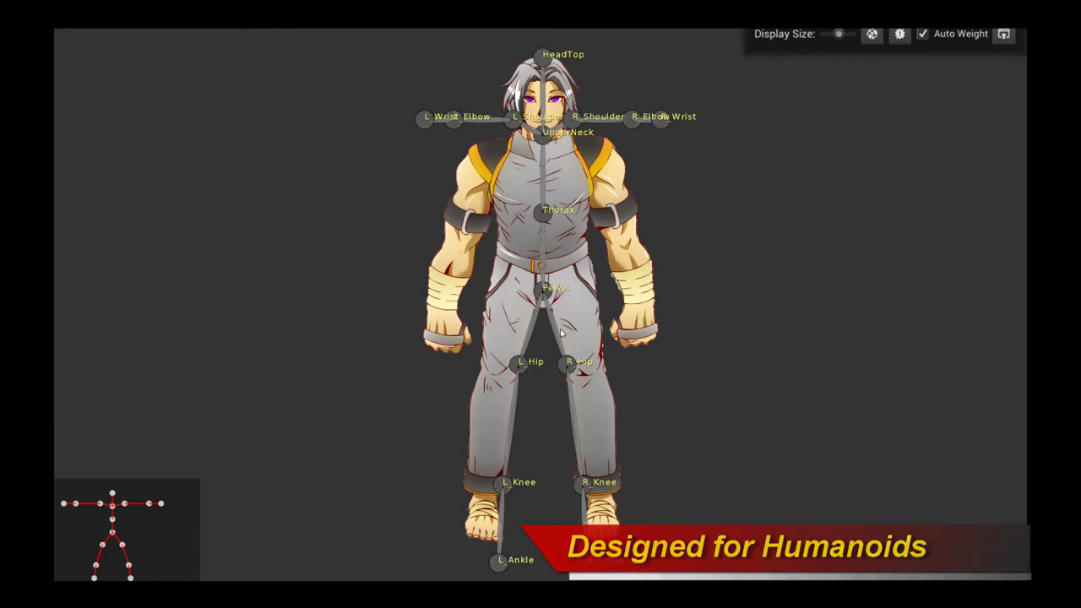
Step: Manually place the L_Hip and R_Hip nodes on the upper thighs and shift the R_Knee node onto the leg
mouse_move(839, 33)
left_mouse_down()
mouse_move(826, 34)
mouse_move(839, 34)
left_mouse_up()
left_click_drag(568, 365, 508, 360)
left_click_drag(587, 484, 599, 449)
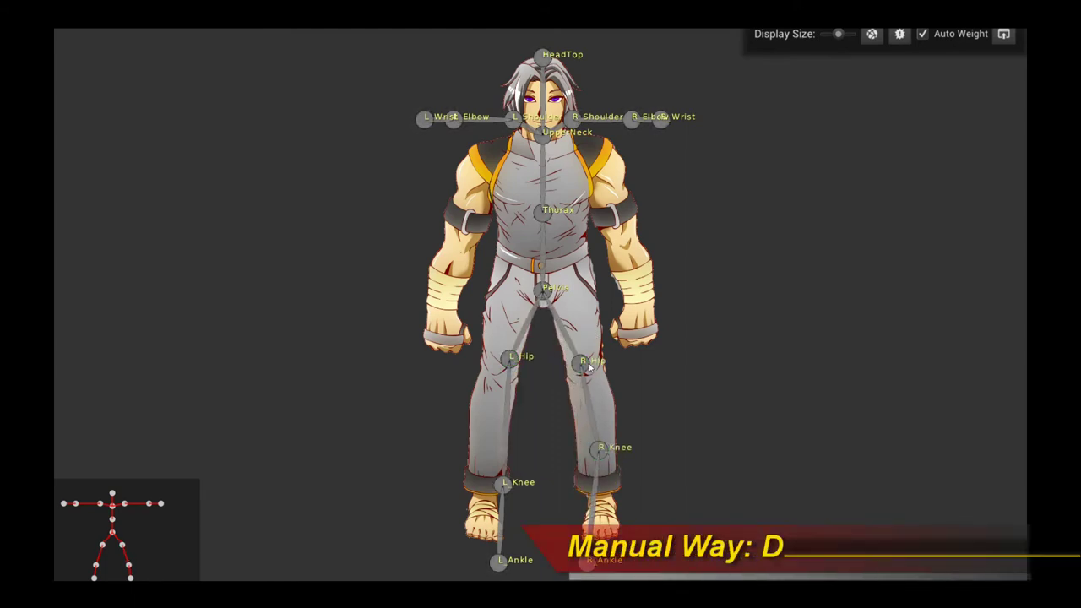
left_click_drag(581, 361, 589, 320)
left_click_drag(517, 358, 510, 322)
left_click_drag(589, 322, 586, 321)
Step: Raise both knee nodes onto the character's knees and both ankle nodes onto the ankles
left_click_drag(598, 452, 590, 383)
left_click_drag(503, 483, 499, 380)
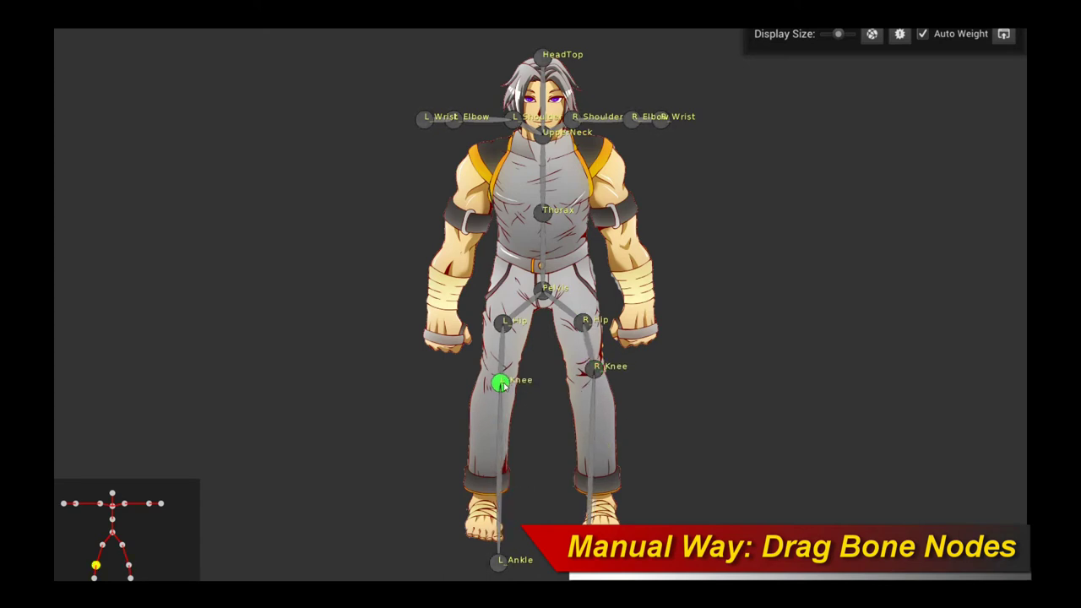
left_click_drag(499, 560, 490, 513)
left_click_drag(588, 559, 594, 512)
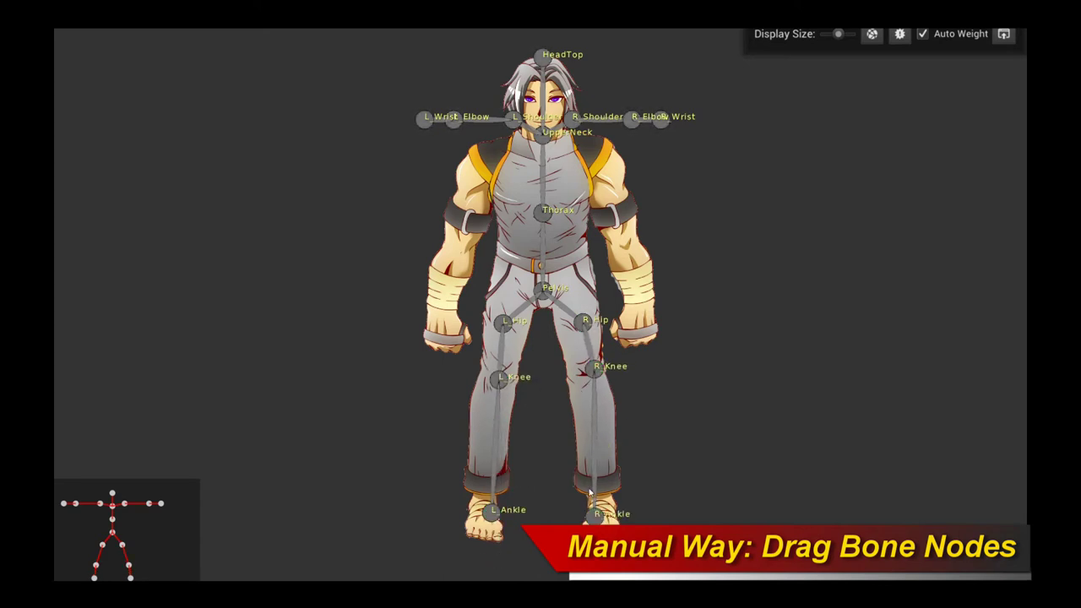
Step: Place the elbow, wrist and shoulder nodes along both arms, and fine-tune the R_Knee node
left_click_drag(482, 120, 486, 251)
left_click_drag(436, 160, 454, 388)
left_click_drag(644, 160, 657, 368)
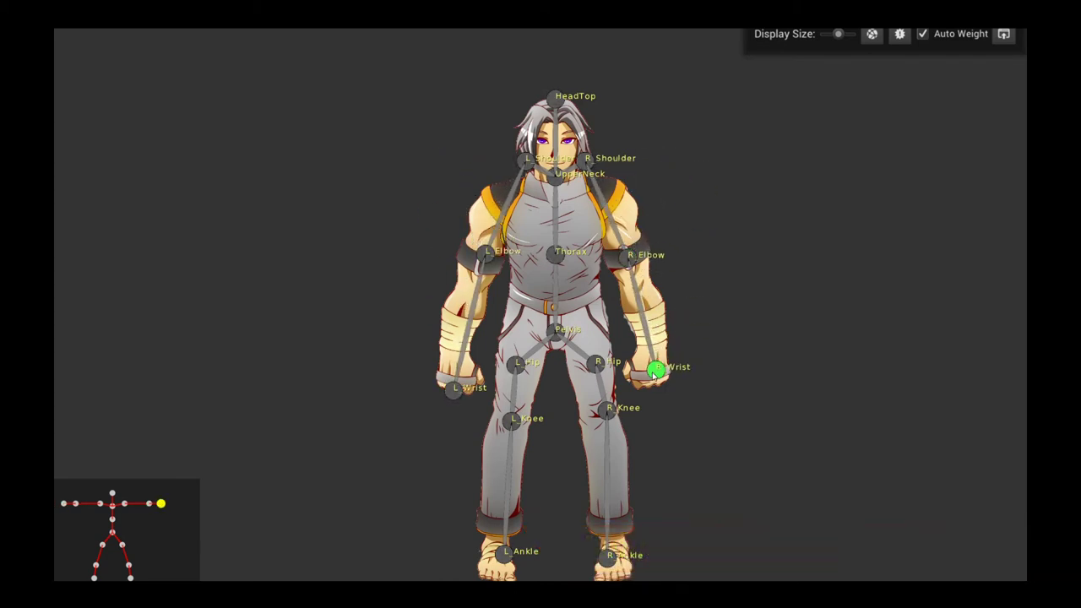
left_click_drag(589, 158, 600, 185)
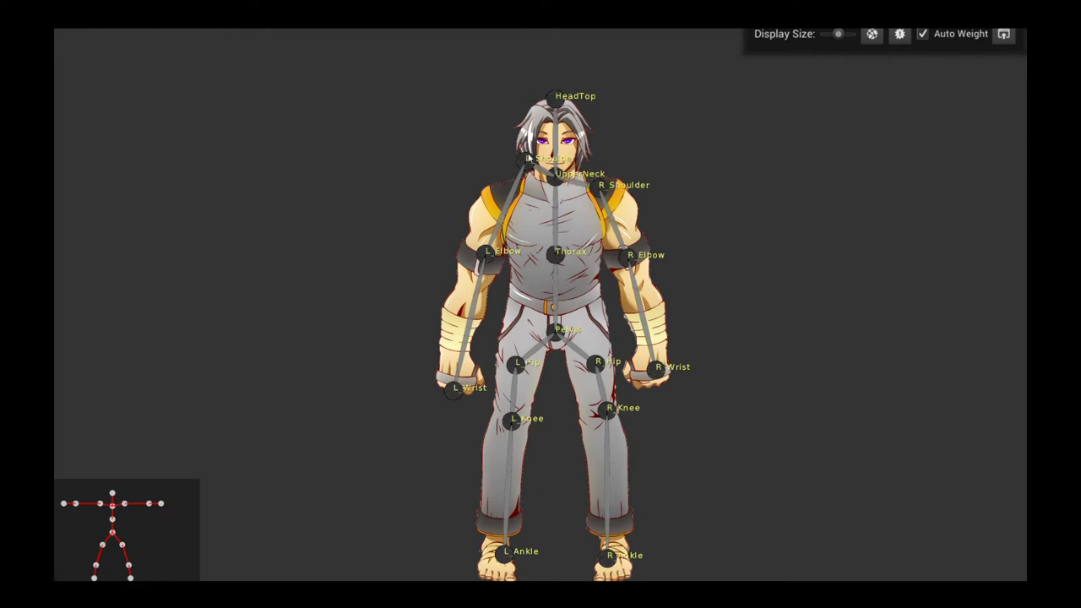
left_click_drag(525, 158, 512, 196)
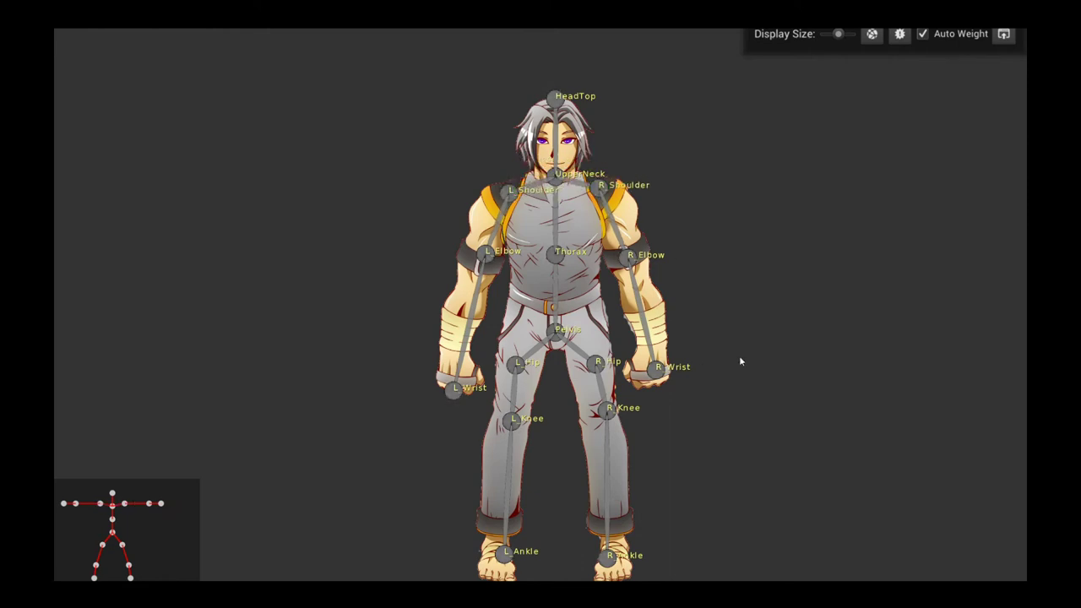
left_click_drag(739, 357, 718, 318)
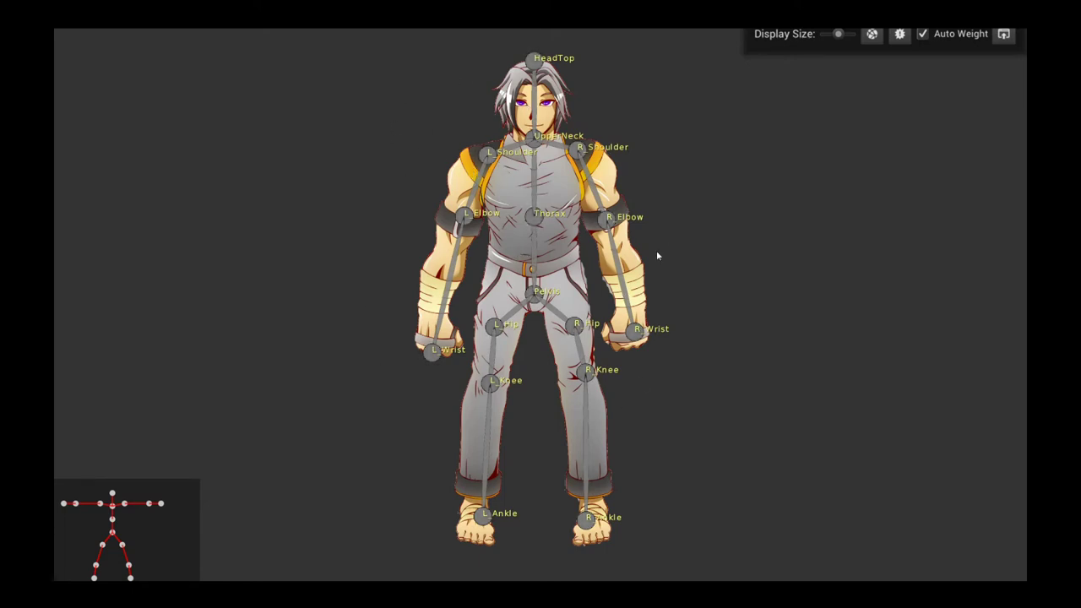
left_click_drag(586, 370, 581, 374)
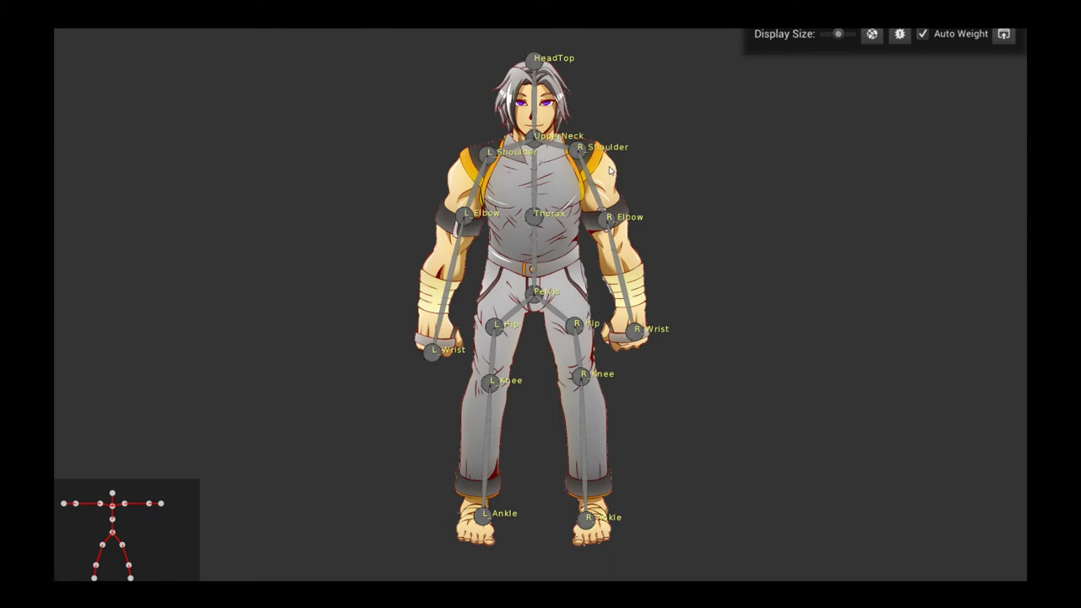
Step: Reset the bone nodes to their default layout and run Auto AI Rig to place them on the character
left_click(901, 37)
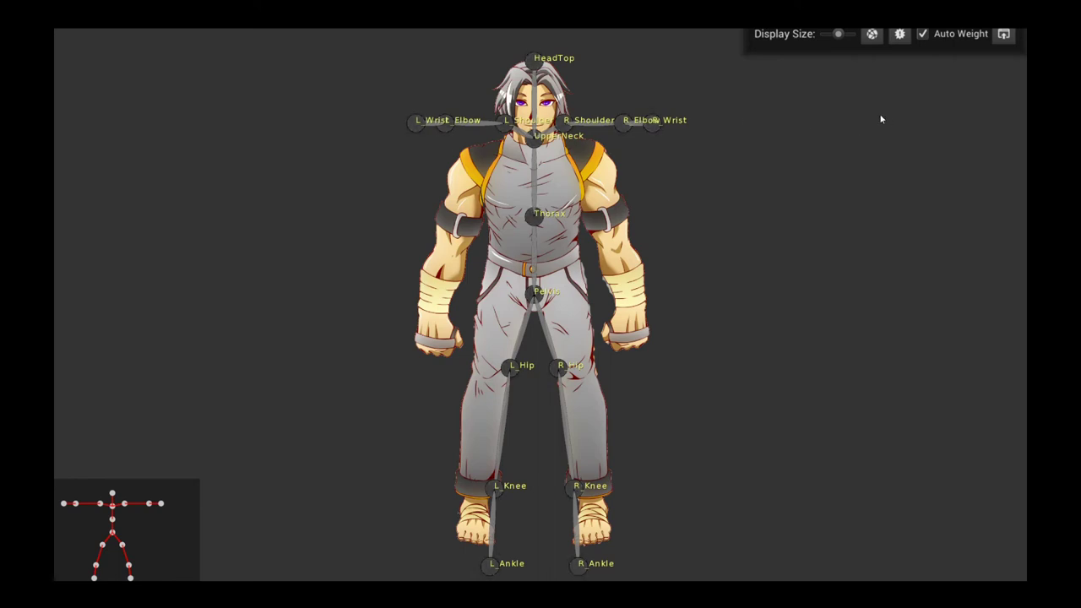
left_click(872, 36)
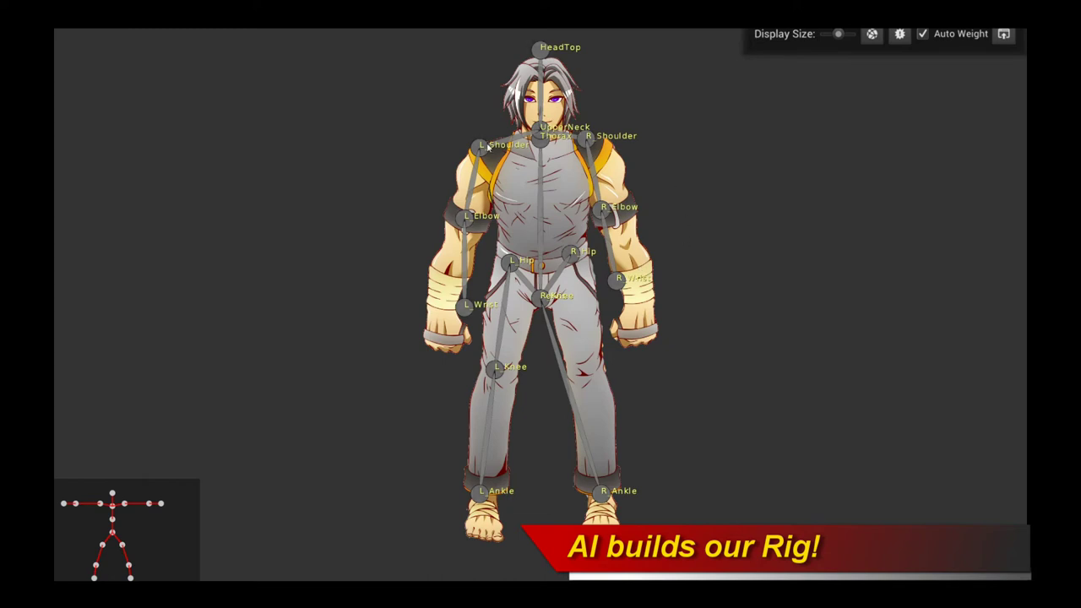
scroll(637, 208, "down", 2)
scroll(680, 264, "up", 2)
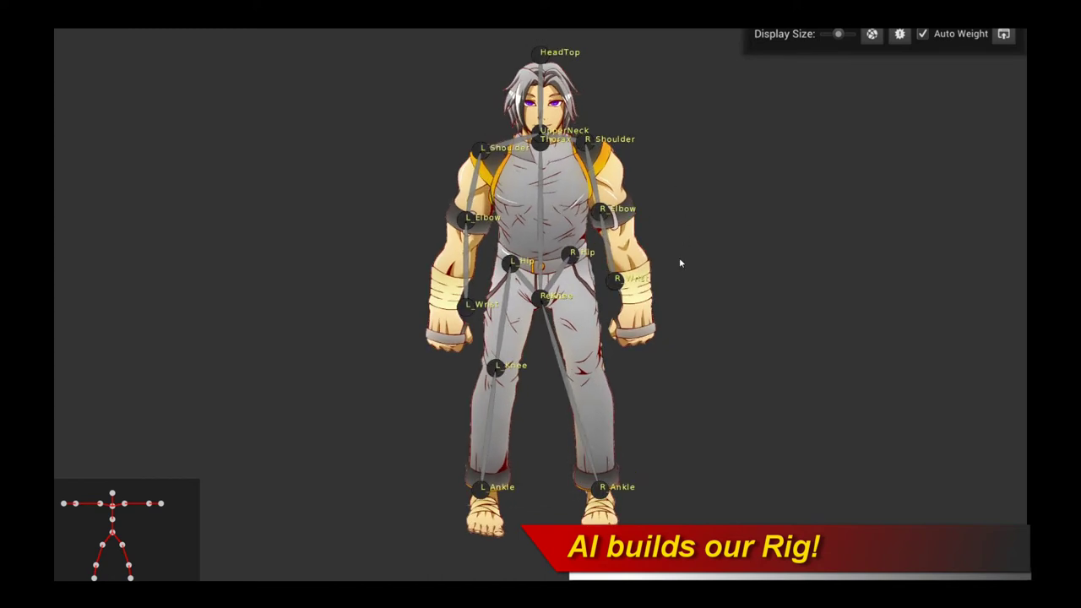
Step: Correct the Pelvis, R_Hip, R_Knee and R_Wrist nodes, and create the new rig with Auto Weight, replacing the current rig
left_click(543, 302)
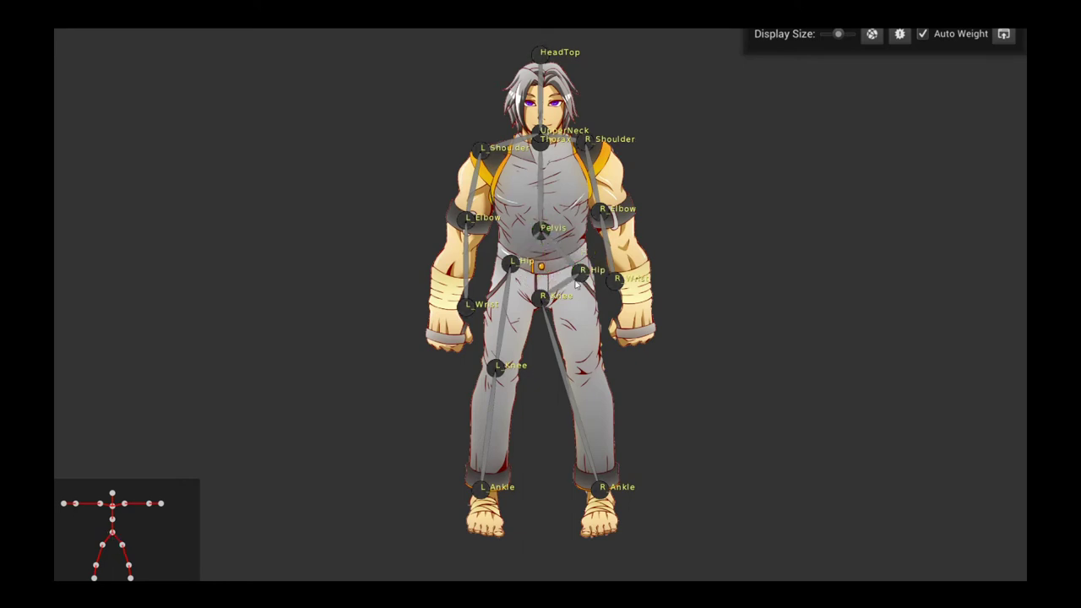
left_click_drag(544, 301, 594, 381)
scroll(675, 342, "down", 3)
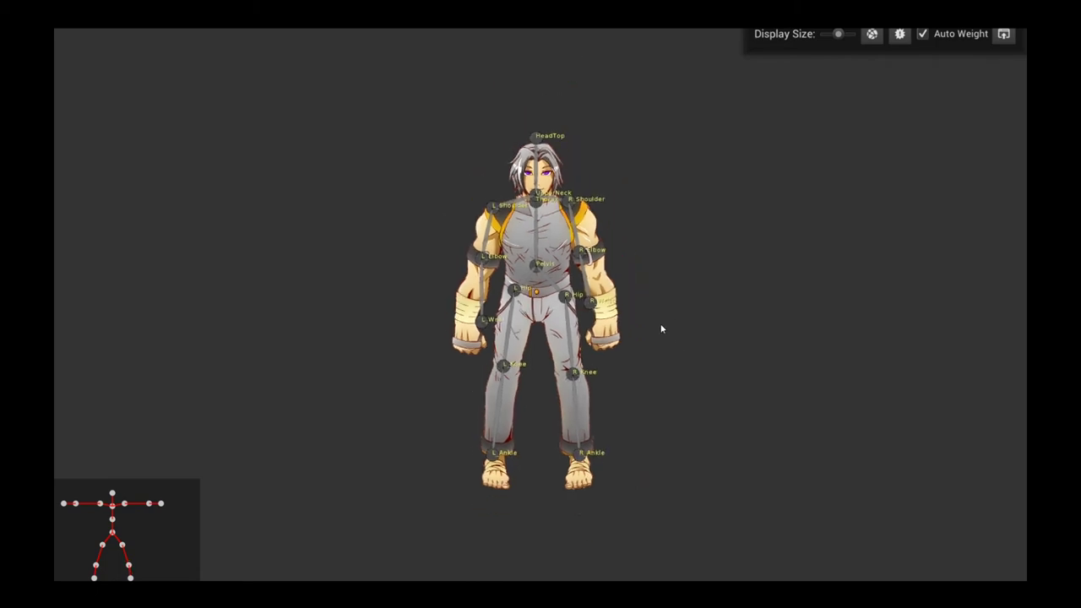
scroll(675, 290, "up", 3)
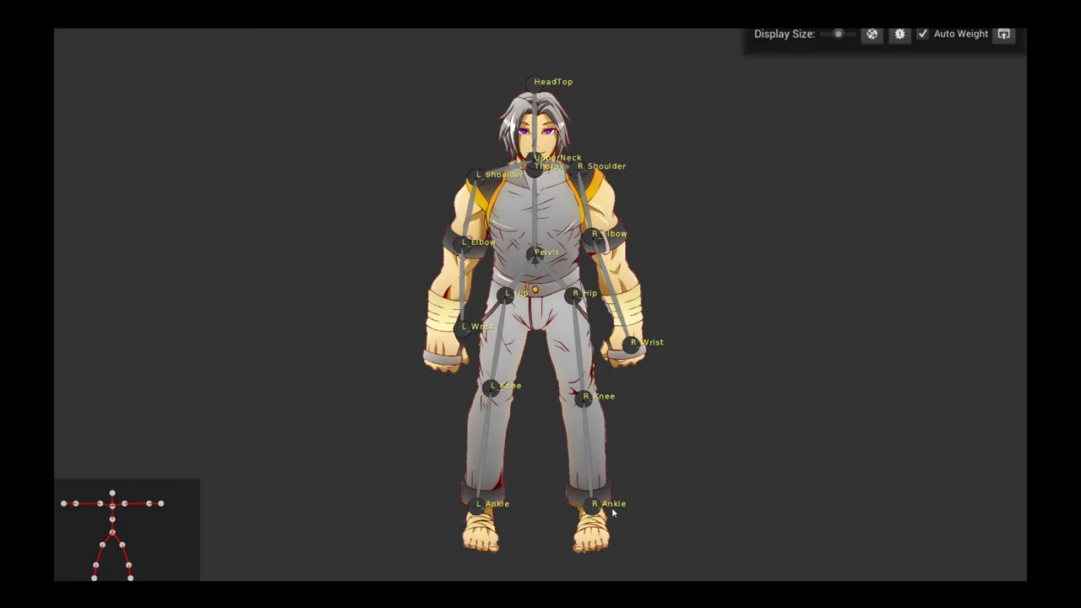
left_click_drag(584, 396, 586, 385)
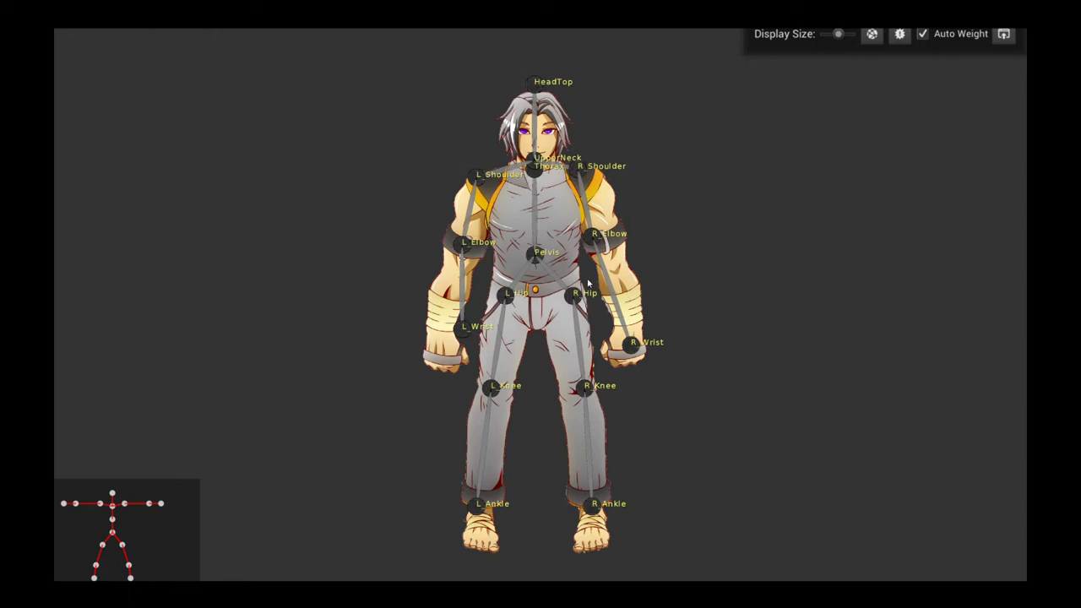
left_click(1003, 35)
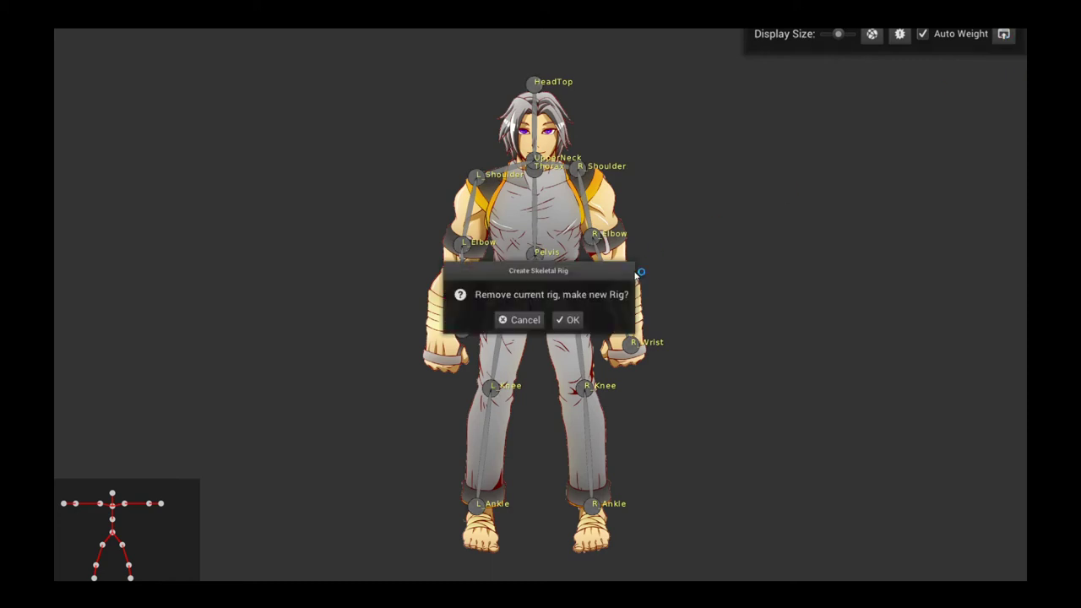
left_click(571, 321)
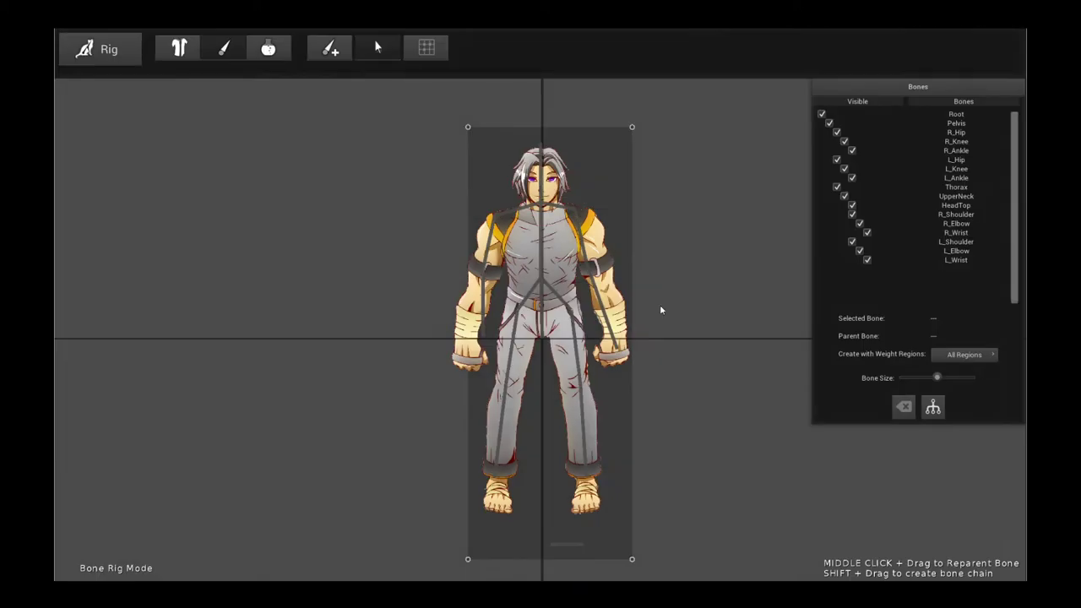
Step: Examine the generated bone hierarchy by selecting several bones, including L_Ankle, R_Ankle and HeadTop
left_click(971, 124)
left_click(969, 179)
left_click(944, 242)
left_click(960, 180)
scroll(708, 277, "down", 3)
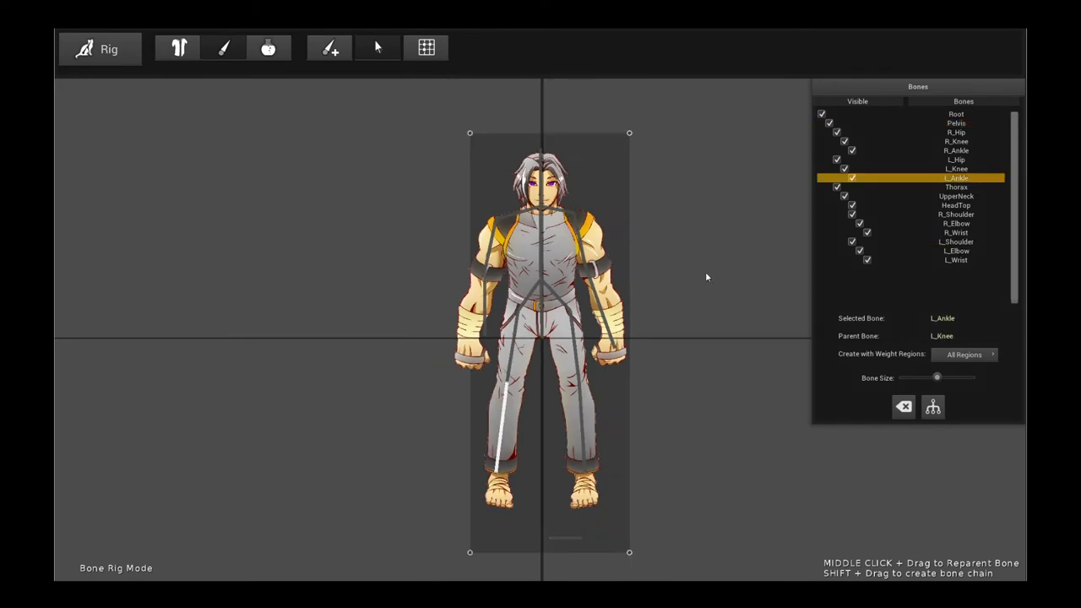
left_click(960, 117)
left_click(957, 151)
left_click(952, 204)
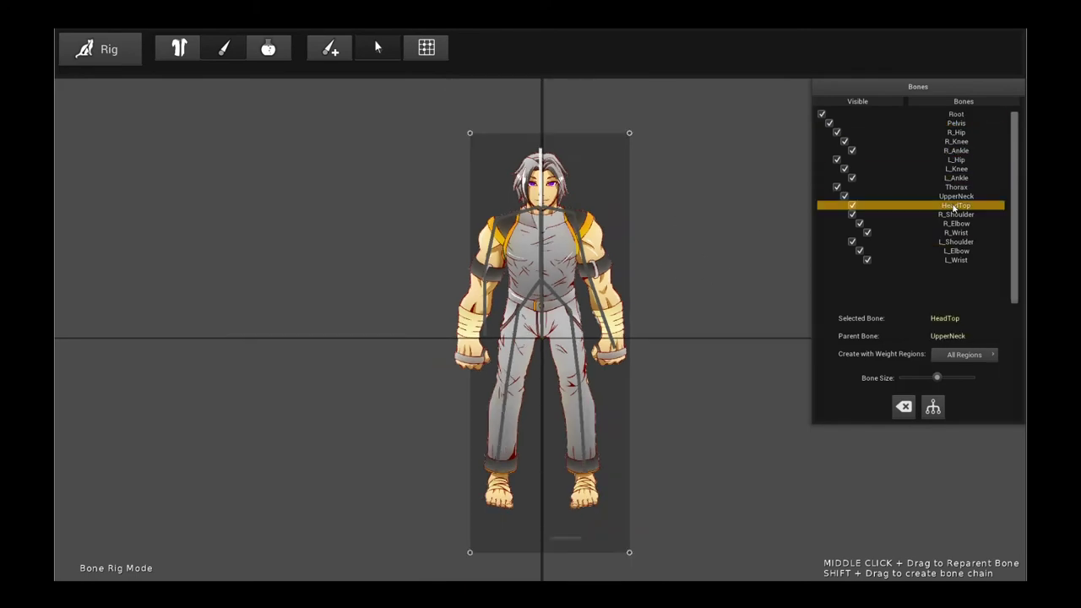
Step: Enter the rig test mode and swing both of the character's forearms outward
left_click(279, 53)
left_click(279, 52)
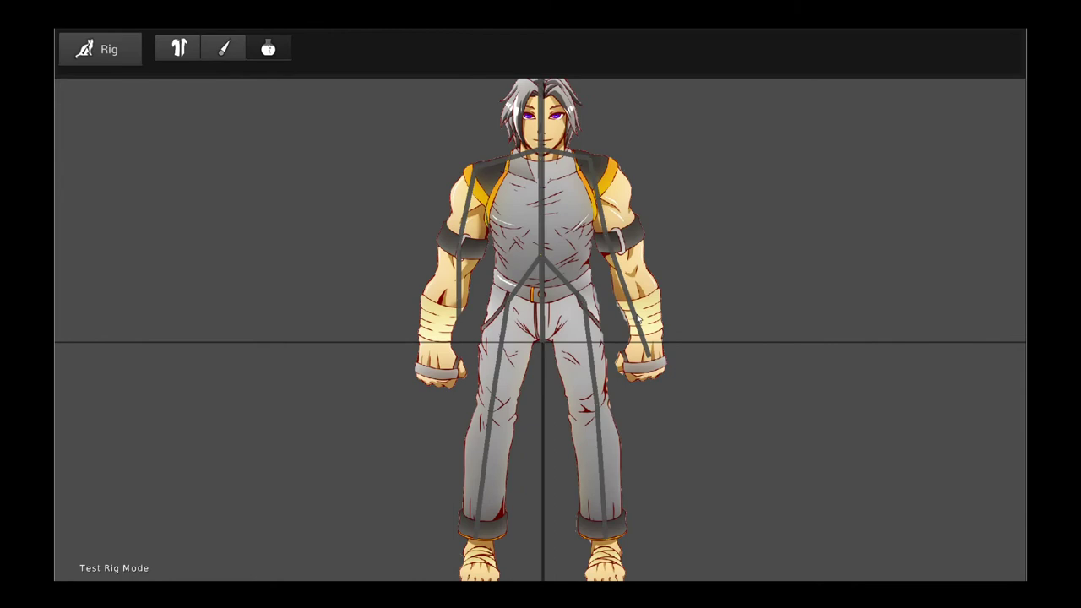
left_click_drag(651, 362, 679, 355)
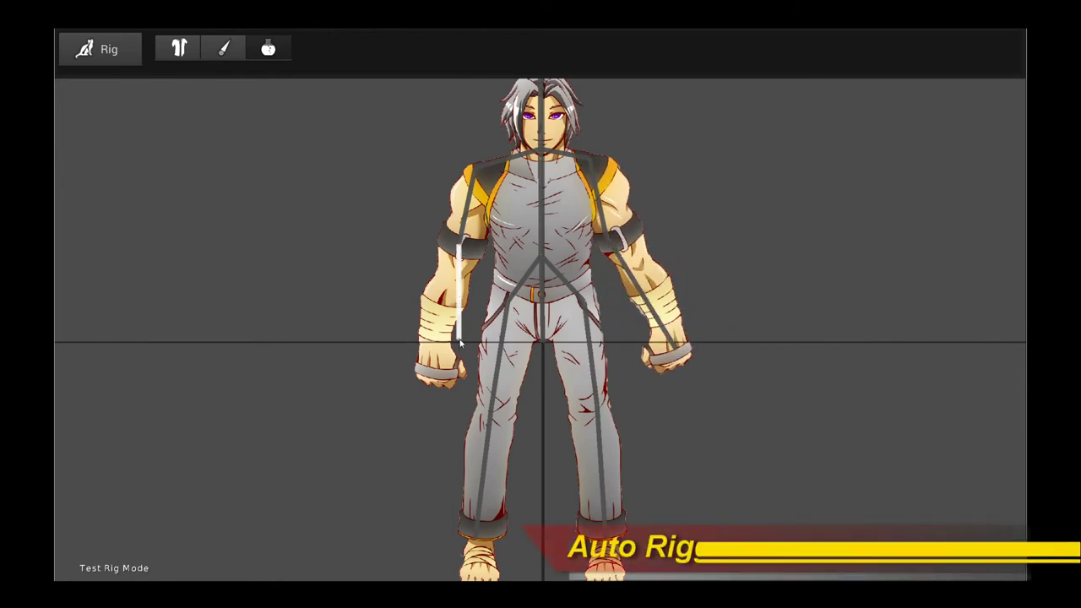
left_click_drag(457, 299, 441, 301)
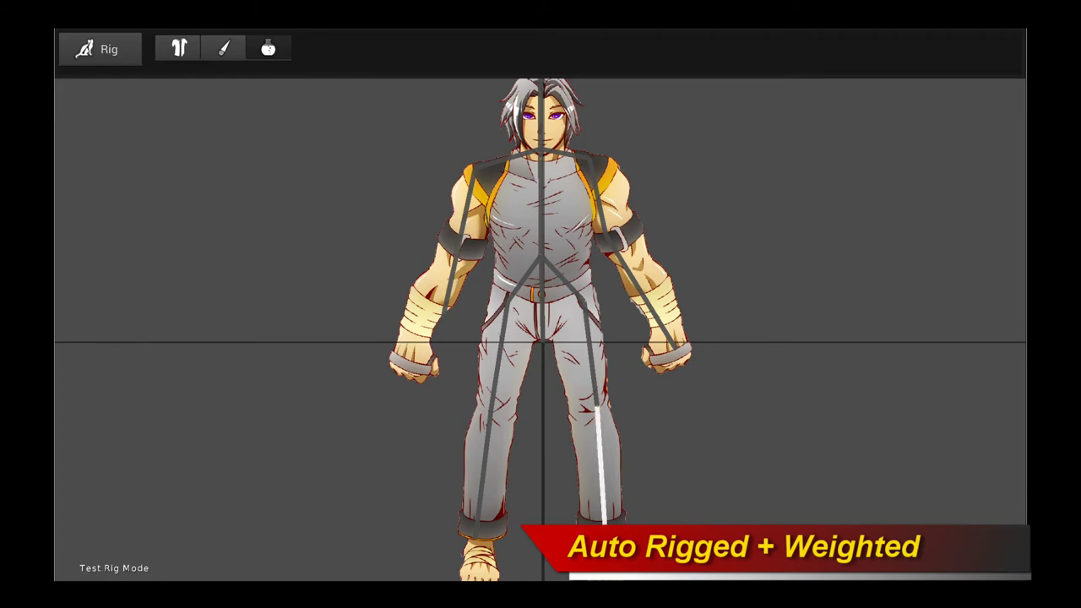
Step: Test the leg deformation by swinging both lower legs toward the R_Ankle side and slightly adjusting the thighs
mouse_move(601, 477)
left_mouse_down()
mouse_move(623, 475)
mouse_move(596, 477)
mouse_move(615, 477)
left_mouse_up()
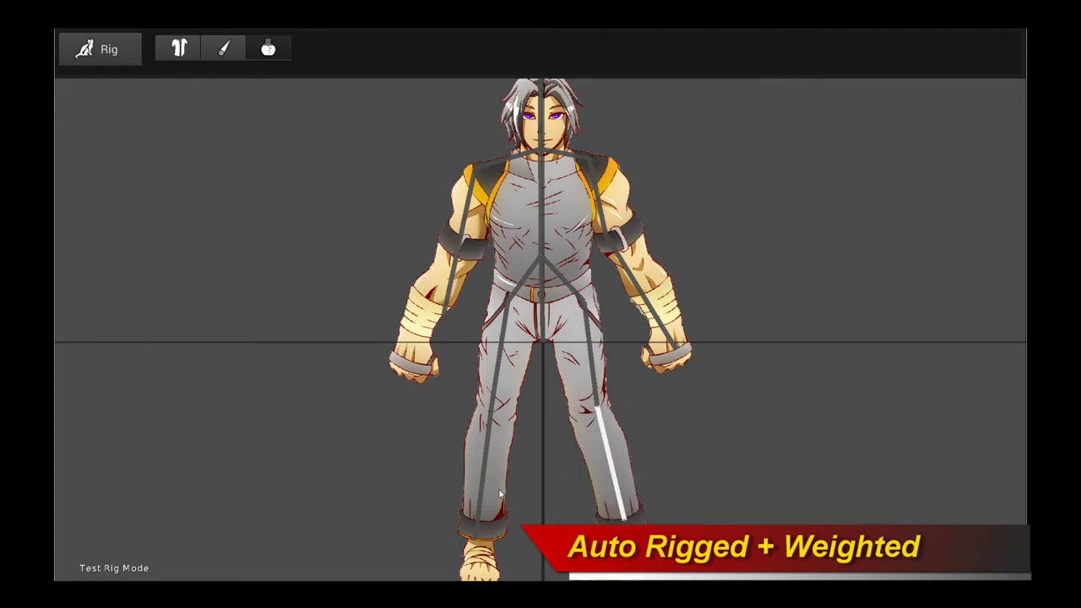
left_click_drag(478, 540, 499, 524)
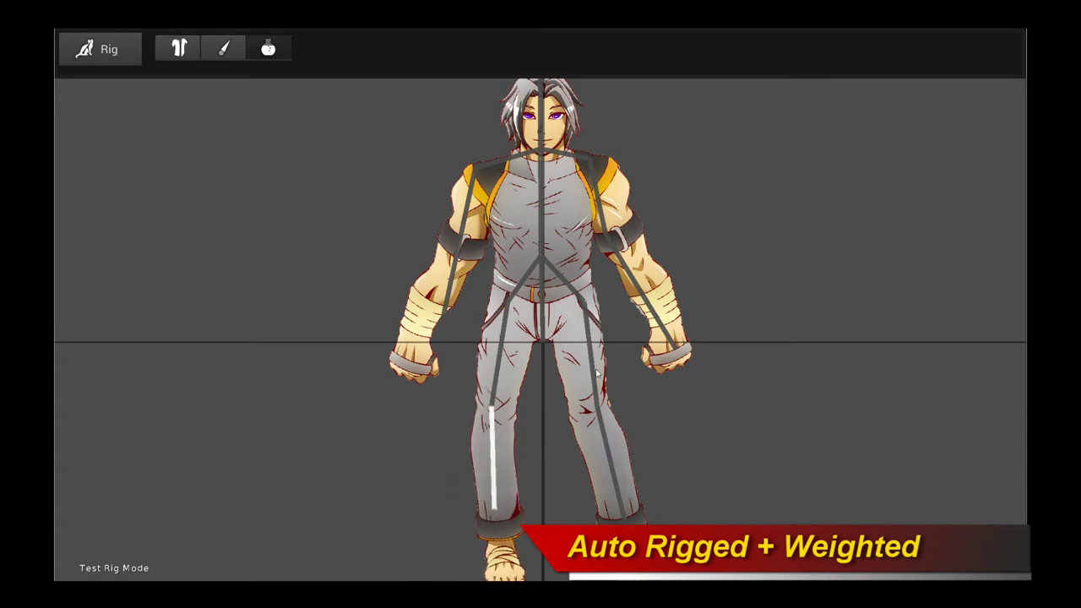
mouse_move(596, 412)
left_mouse_down()
mouse_move(614, 405)
mouse_move(592, 407)
mouse_move(602, 405)
left_mouse_up()
mouse_move(489, 407)
left_mouse_down()
mouse_move(504, 405)
mouse_move(493, 404)
left_mouse_up()
Step: Test the upper body deformation by slightly moving the torso, head and R_Elbow arm bones
scroll(595, 279, "up", 2)
scroll(530, 266, "up", 2)
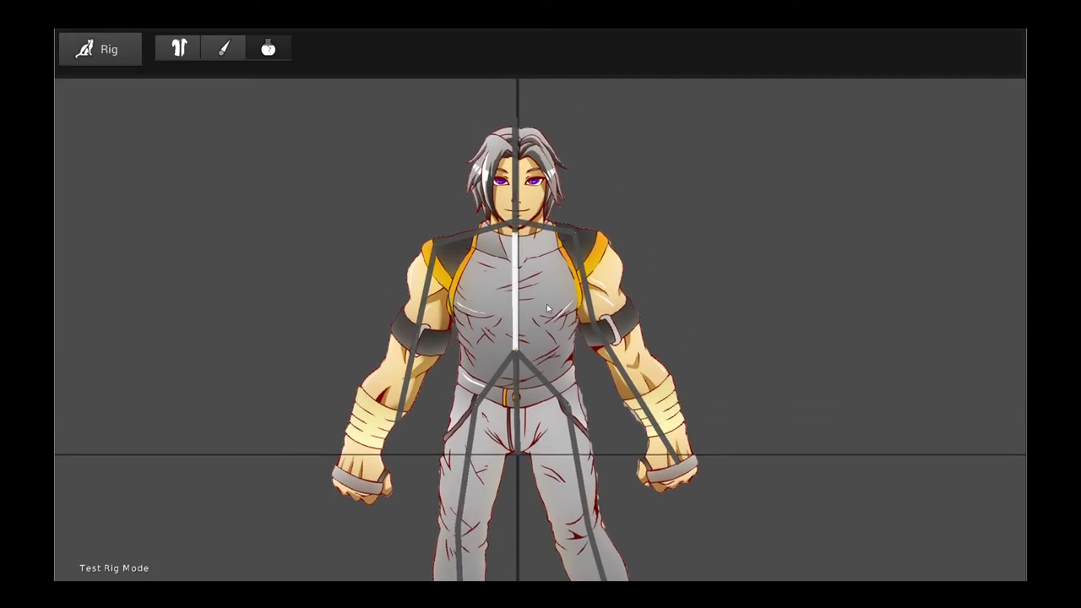
mouse_move(508, 214)
left_mouse_down()
mouse_move(517, 213)
mouse_move(477, 216)
mouse_move(508, 211)
left_mouse_up()
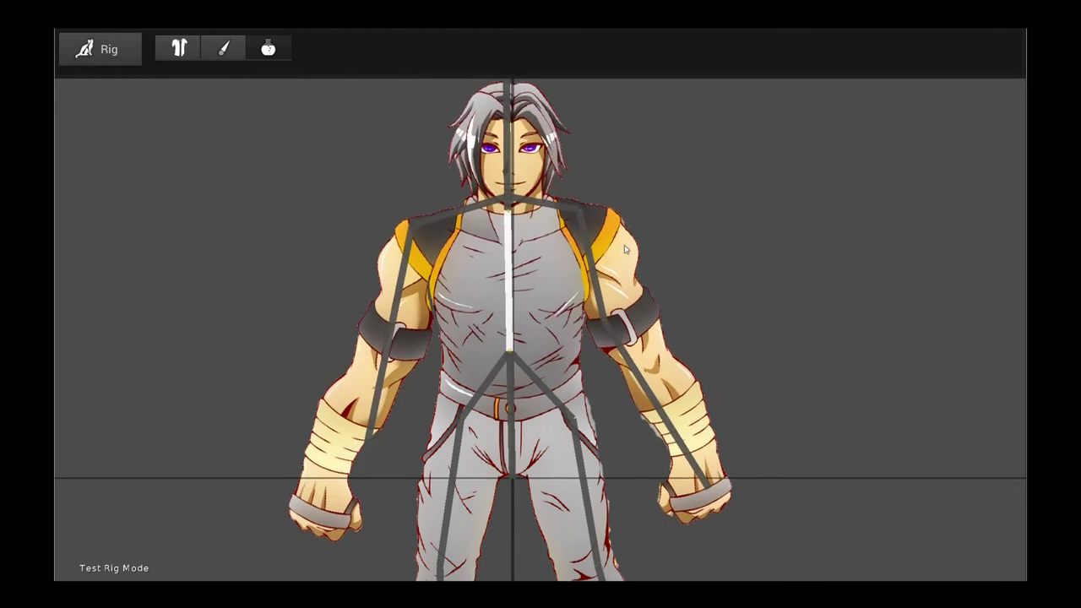
left_click_drag(625, 248, 639, 311)
left_click(521, 193)
mouse_move(521, 137)
left_mouse_down()
mouse_move(533, 139)
mouse_move(520, 138)
left_mouse_up()
left_click_drag(592, 275, 597, 278)
Step: Test the R_Hip, R_Knee and R_Ankle bones by slightly rotating the hip, thigh and lower leg
scroll(597, 278, "down", 3)
left_click_drag(607, 451, 576, 416)
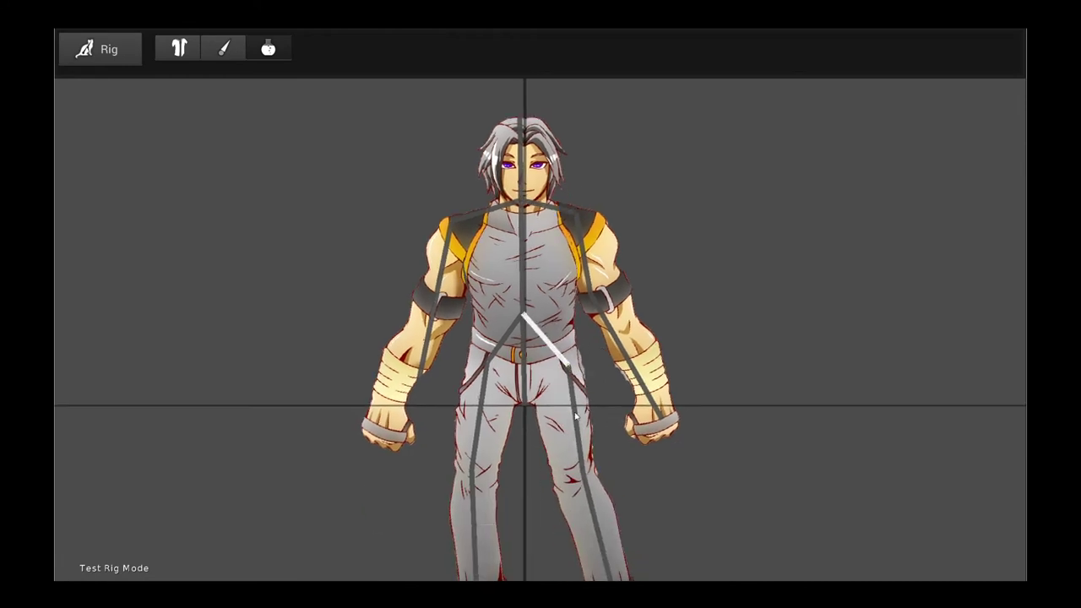
left_click_drag(582, 478, 584, 474)
left_click_drag(599, 538, 607, 482)
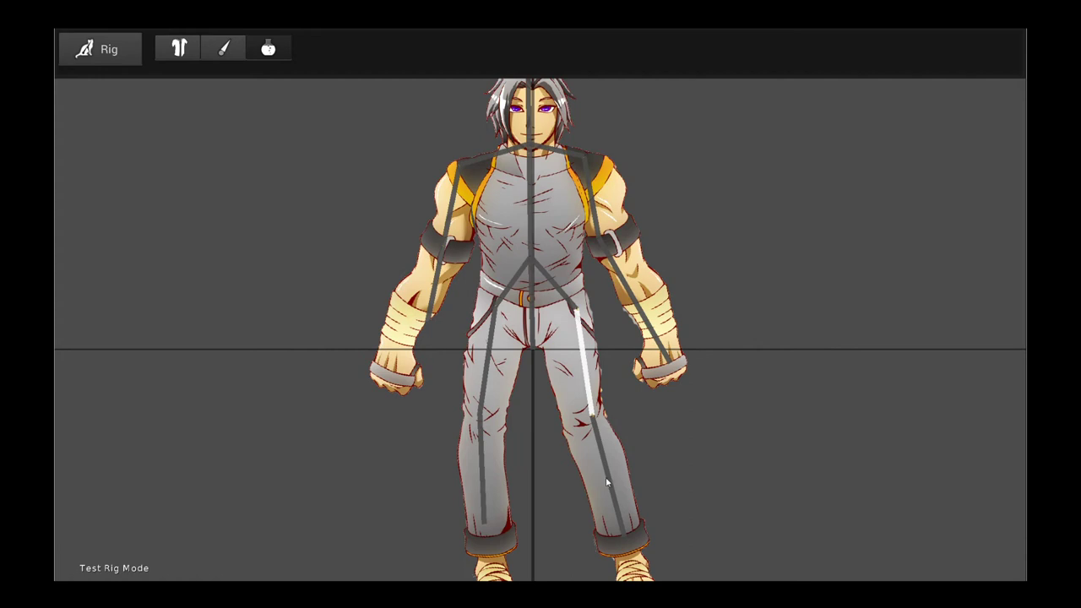
left_click_drag(625, 541, 614, 543)
left_click_drag(685, 495, 703, 465)
scroll(762, 270, "down", 3)
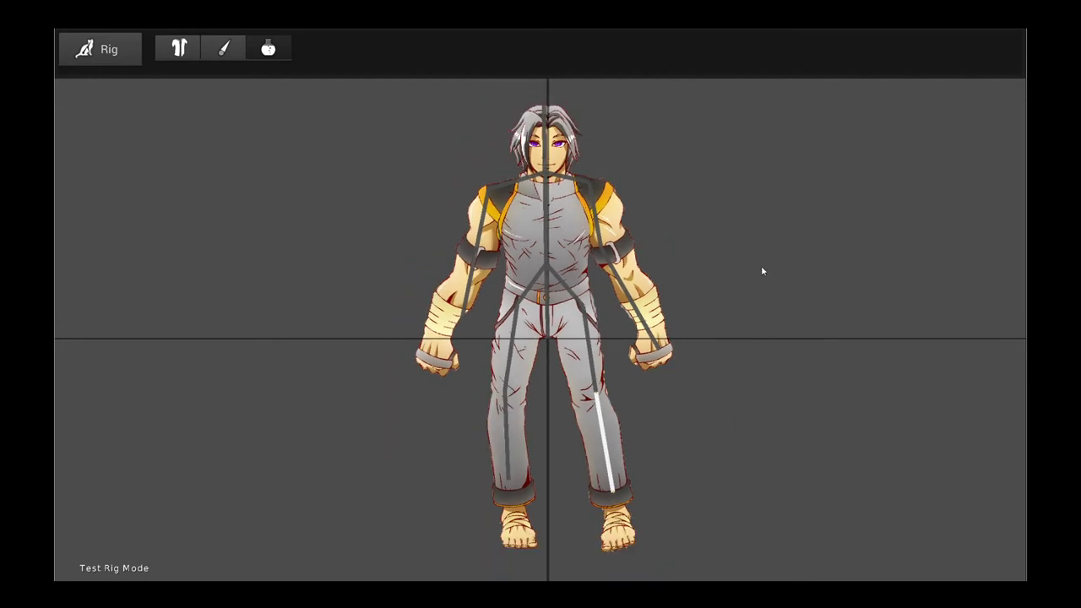
left_click_drag(757, 194, 737, 232)
scroll(735, 222, "up", 3)
left_click_drag(718, 299, 715, 242)
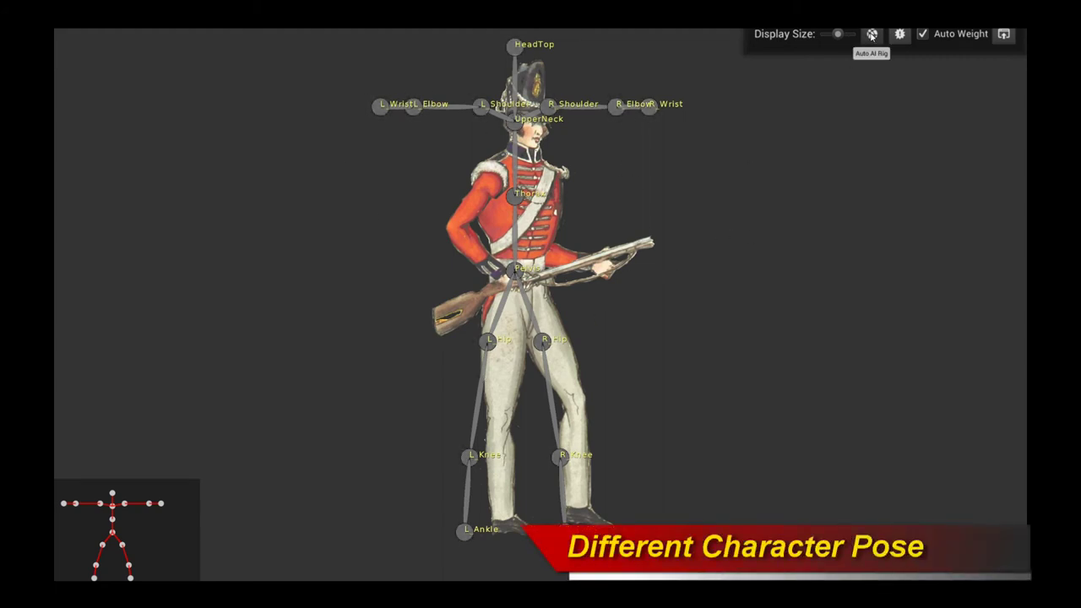
Step: Run Auto AI Rig on the red-coated soldier character holding a rifle
left_click(872, 33)
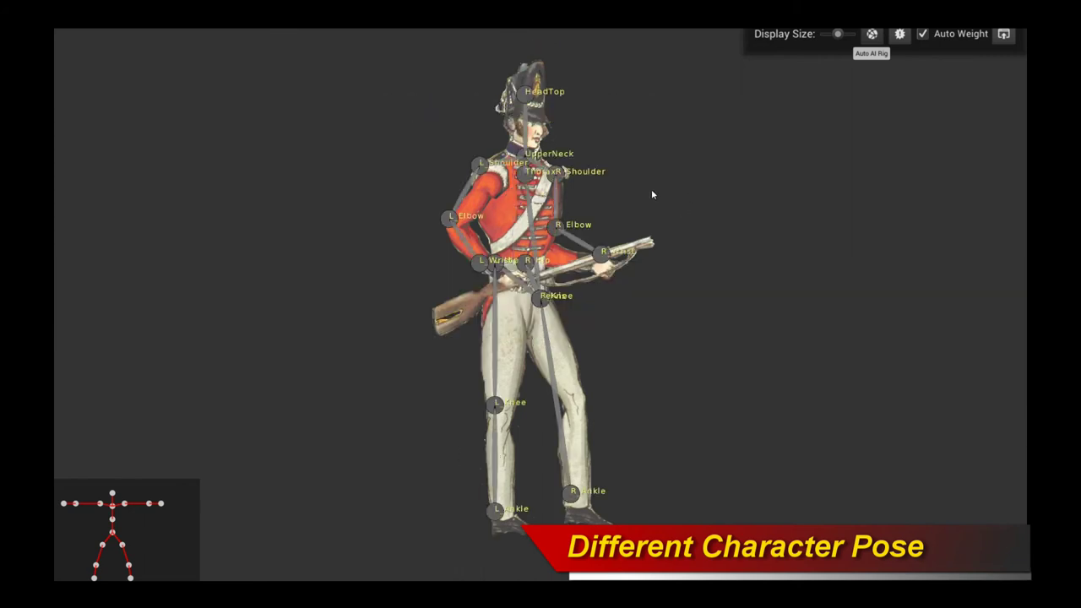
Step: Reduce the joint display size and move the soldier's Pelvis to the waist, R_Knee onto the bent knee, and R_Hip and L_Hip onto the upper thighs
left_click_drag(837, 34, 833, 35)
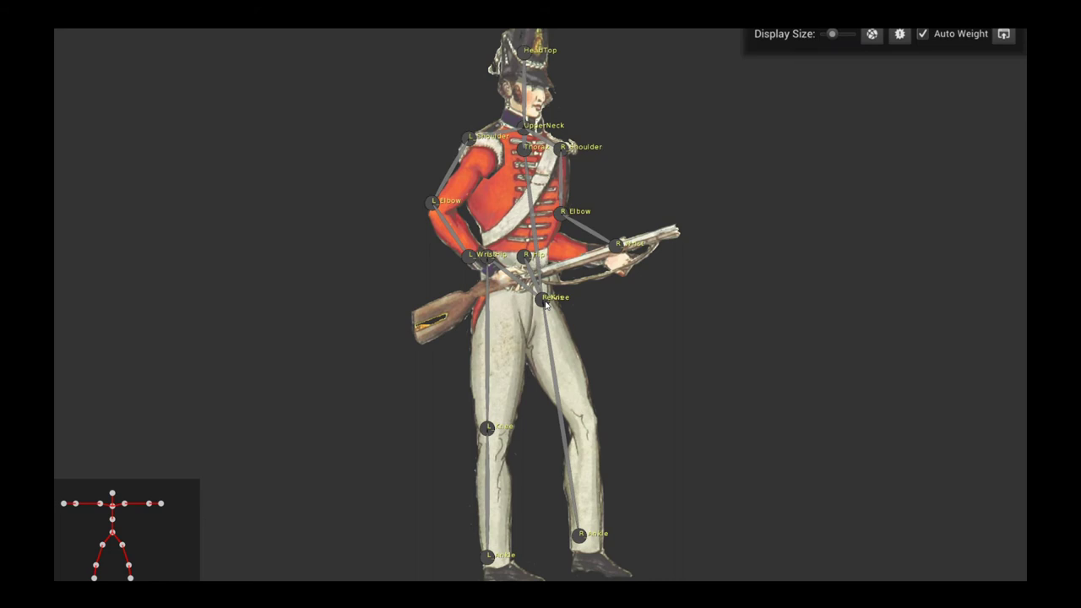
left_click_drag(541, 298, 524, 233)
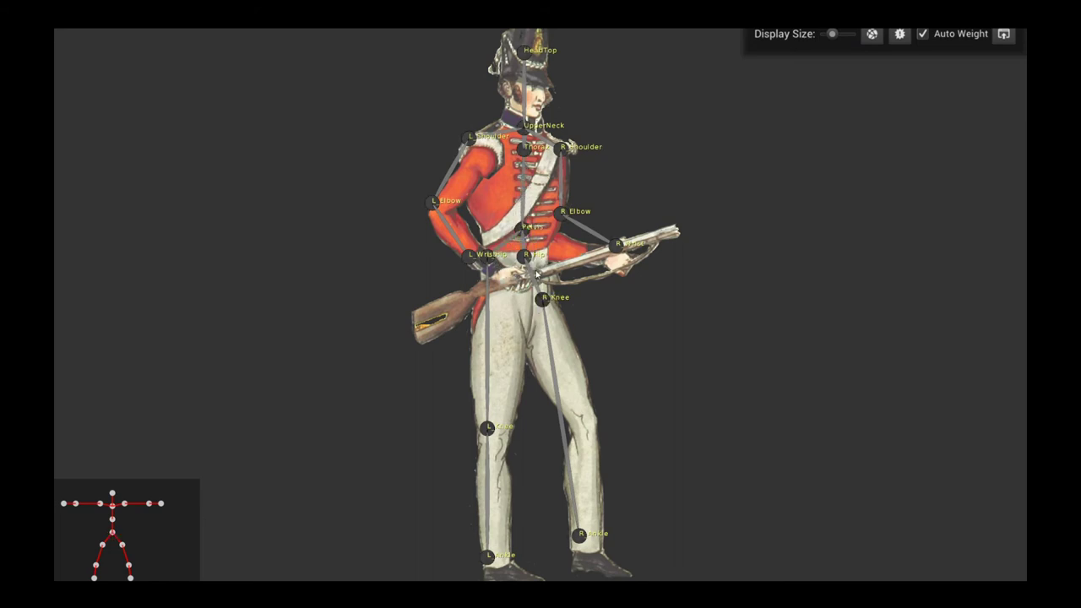
left_click_drag(542, 298, 582, 420)
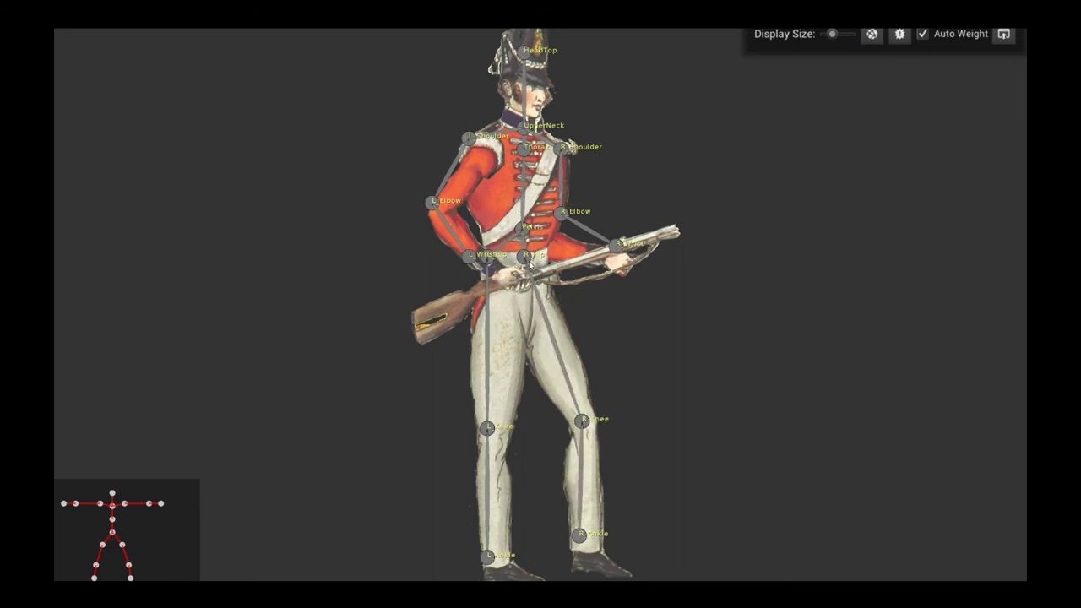
left_click_drag(525, 254, 554, 314)
left_click_drag(491, 264, 497, 332)
Step: Examine the soldier's corrected rig from head to feet, checking the joint placement on the torso, arms and legs
scroll(663, 369, "down", 2)
scroll(669, 354, "up", 5)
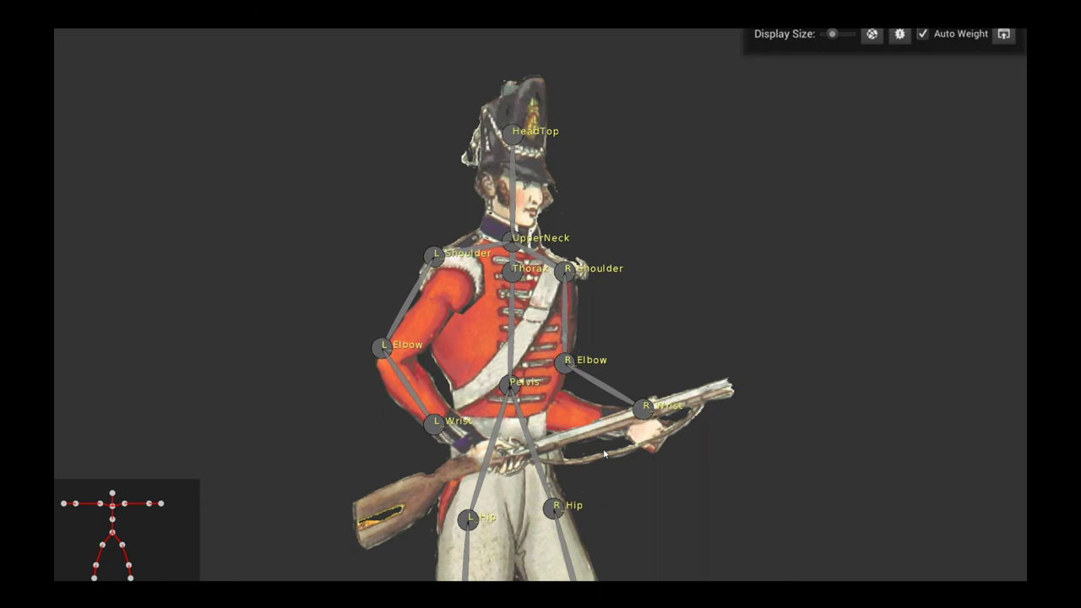
scroll(600, 396, "down", 5)
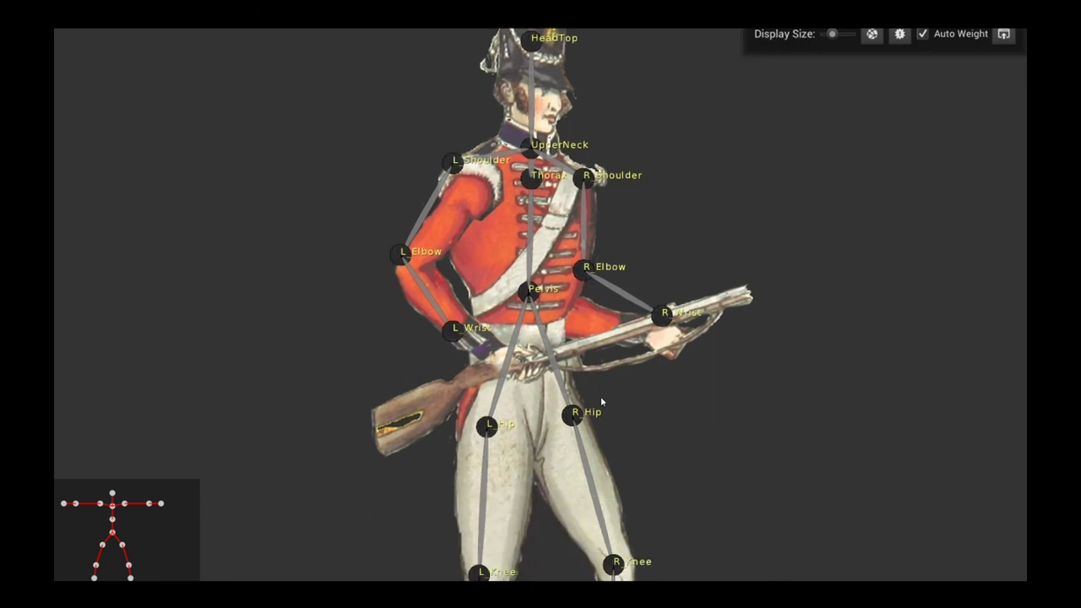
scroll(717, 342, "up", 5)
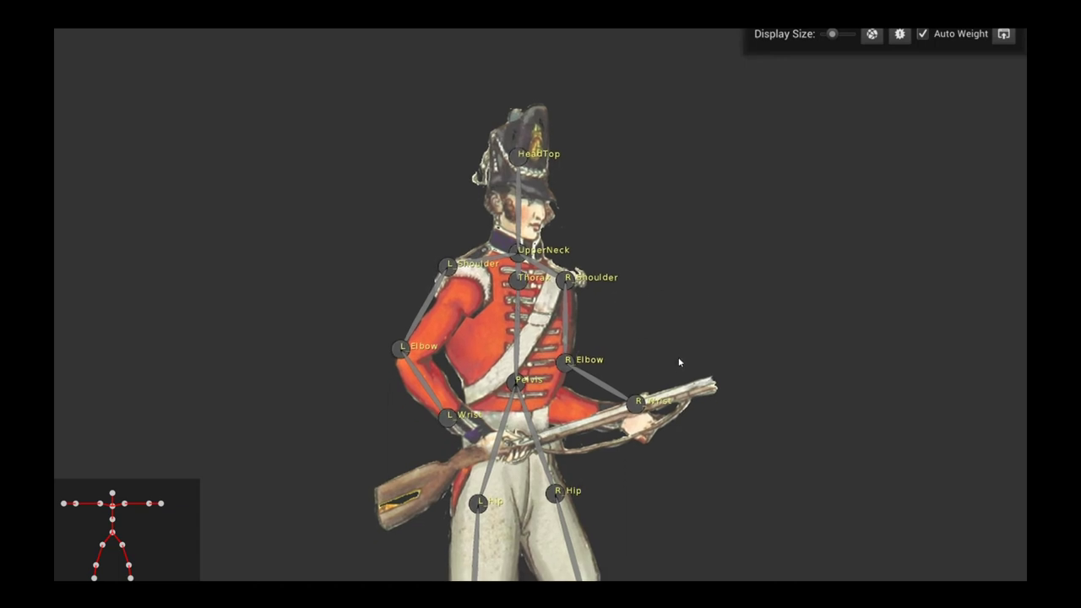
scroll(681, 362, "up", 1)
scroll(666, 381, "up", 1)
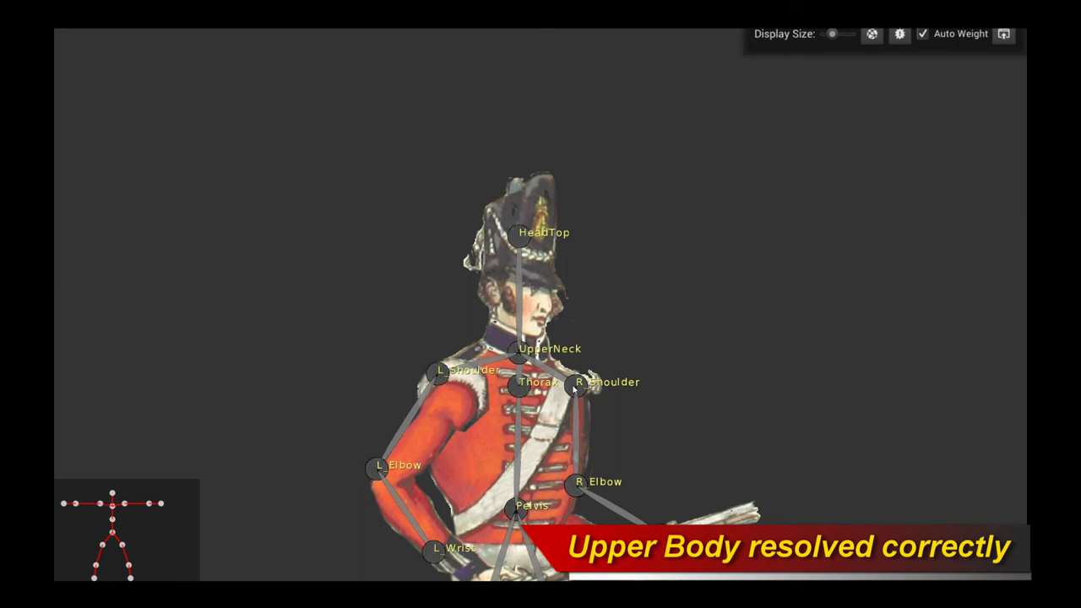
left_click_drag(643, 474, 612, 304)
left_click_drag(656, 456, 654, 331)
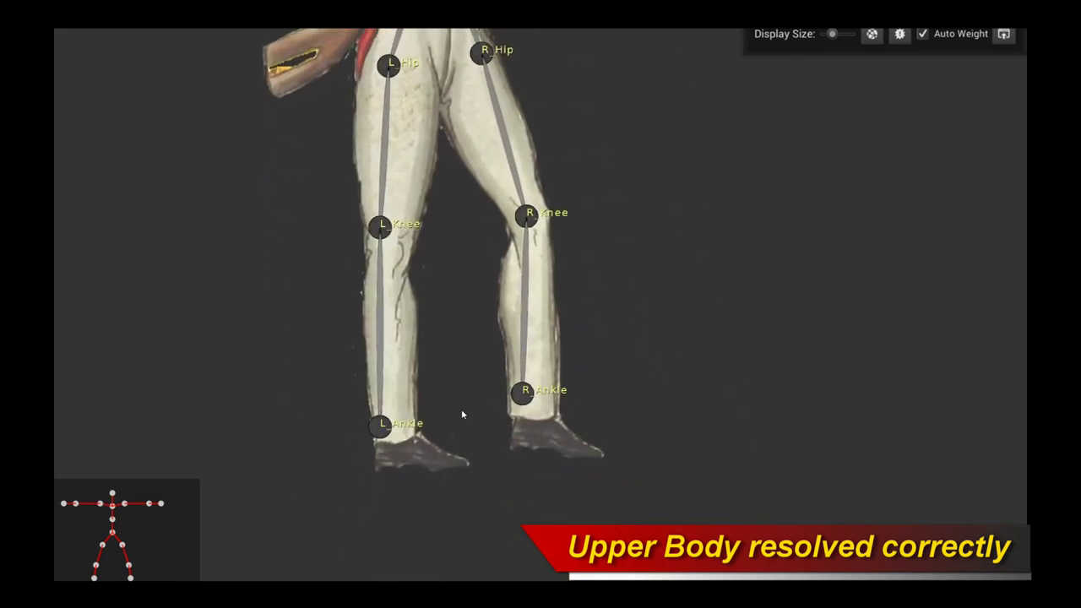
left_click_drag(548, 361, 563, 380)
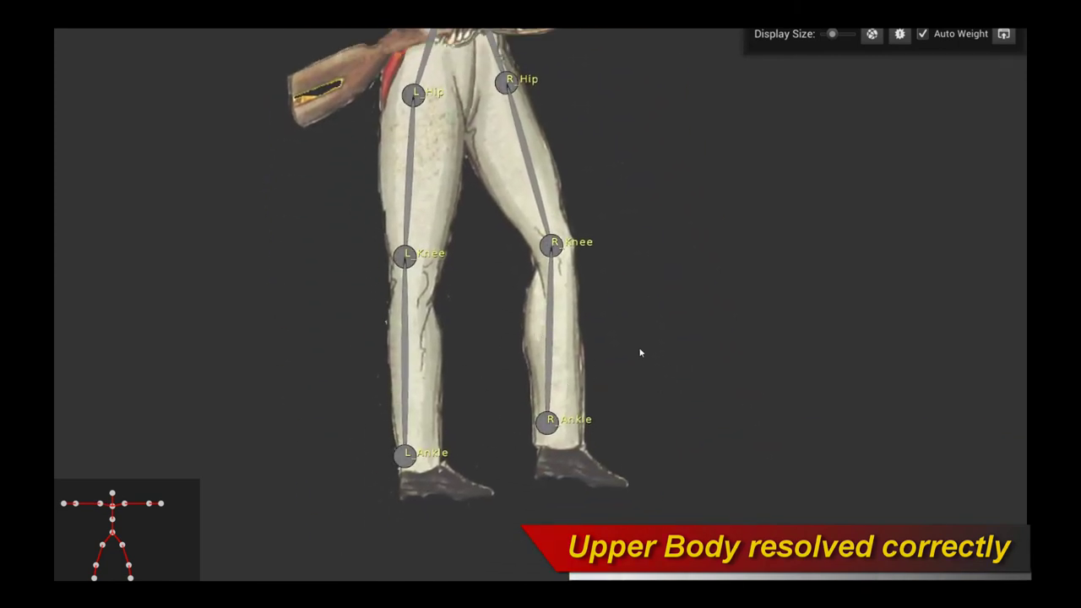
left_click_drag(654, 284, 645, 365)
scroll(674, 324, "down", 2)
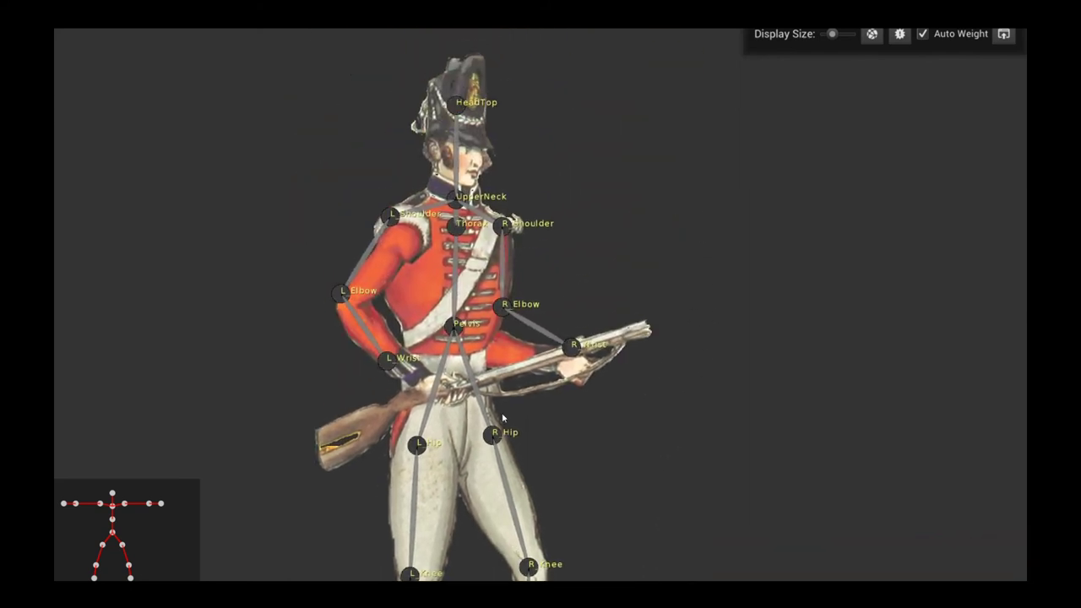
left_click_drag(737, 357, 753, 319)
scroll(730, 365, "down", 2)
left_click_drag(702, 427, 702, 405)
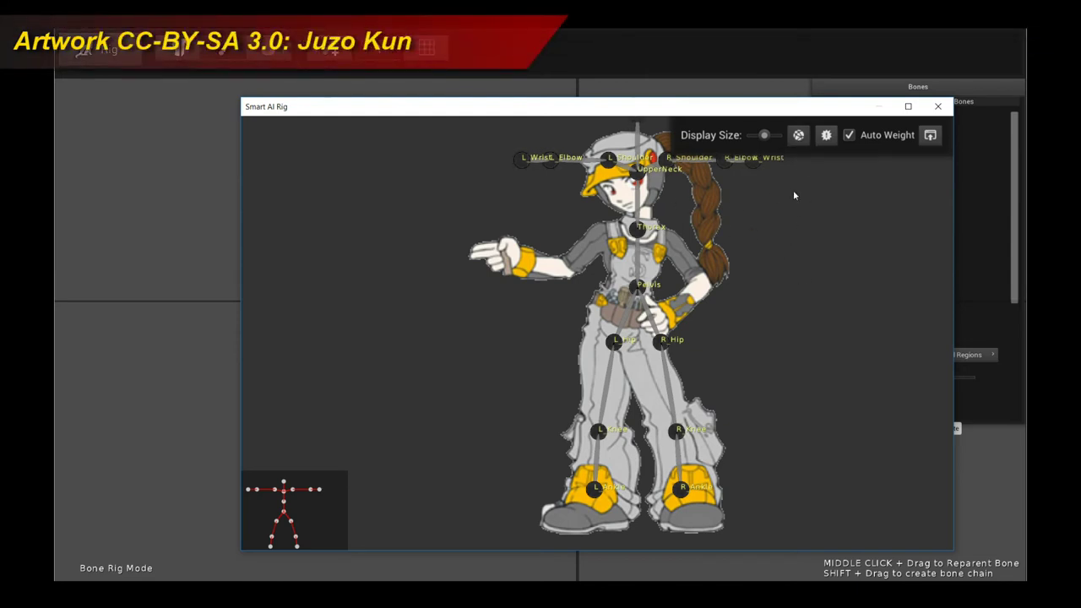
Step: Run Auto AI Rig on the braided character and move L_Hip, L_Knee, R_Elbow and R_Wrist onto the matching thigh, knee, bent elbow and hand
left_click(799, 135)
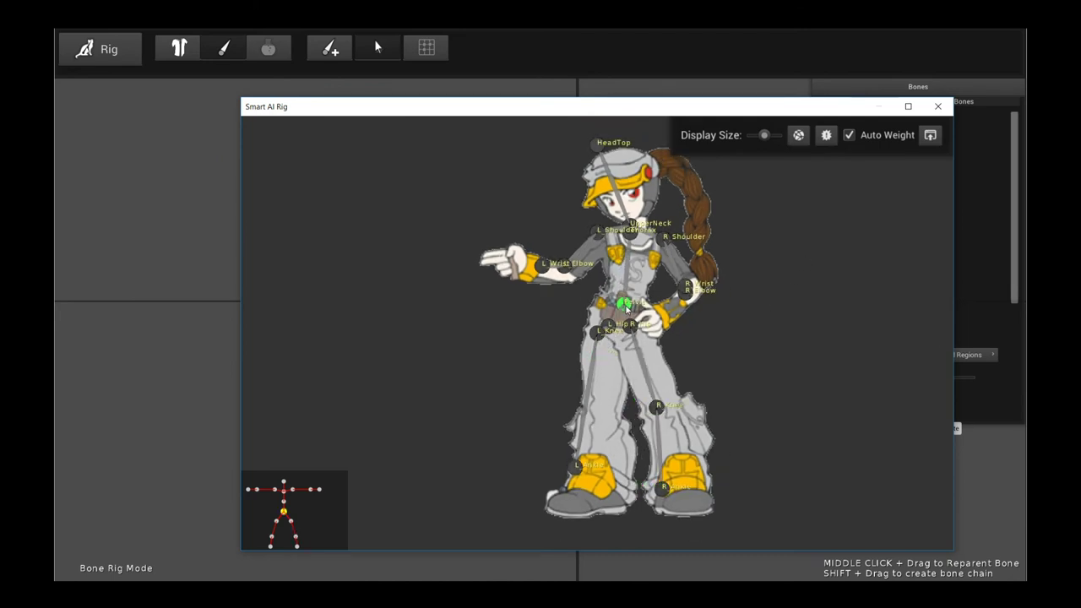
left_click_drag(608, 336, 609, 312)
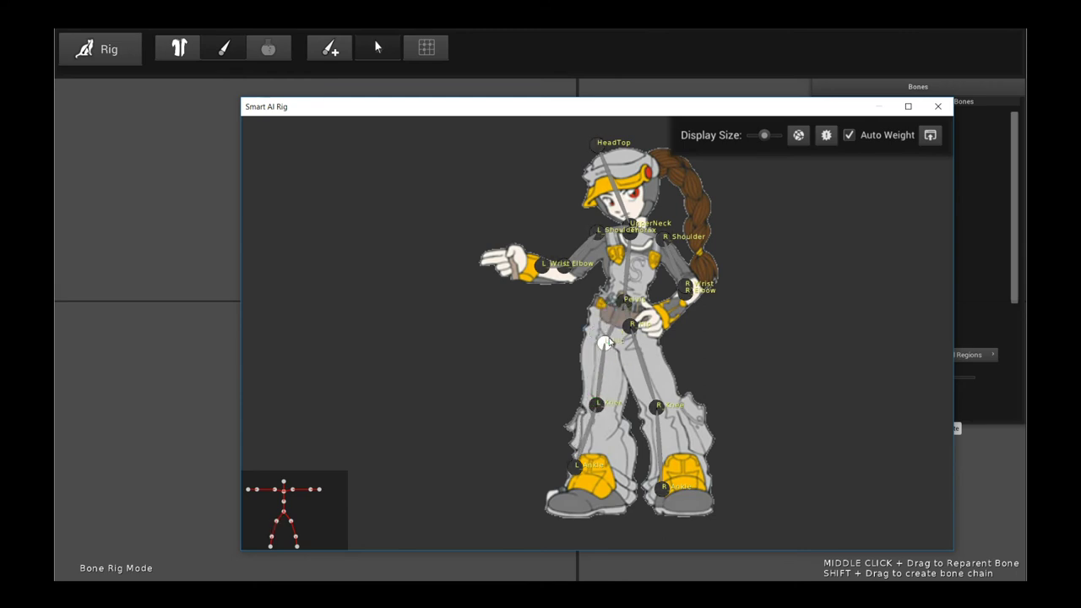
scroll(697, 330, "up", 3)
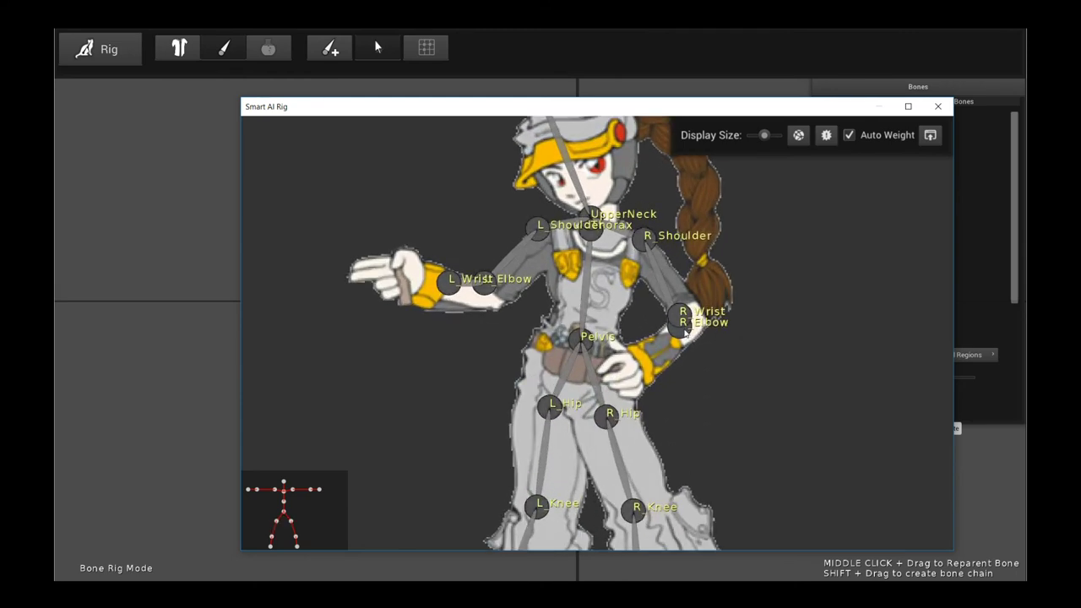
left_click_drag(664, 322, 626, 374)
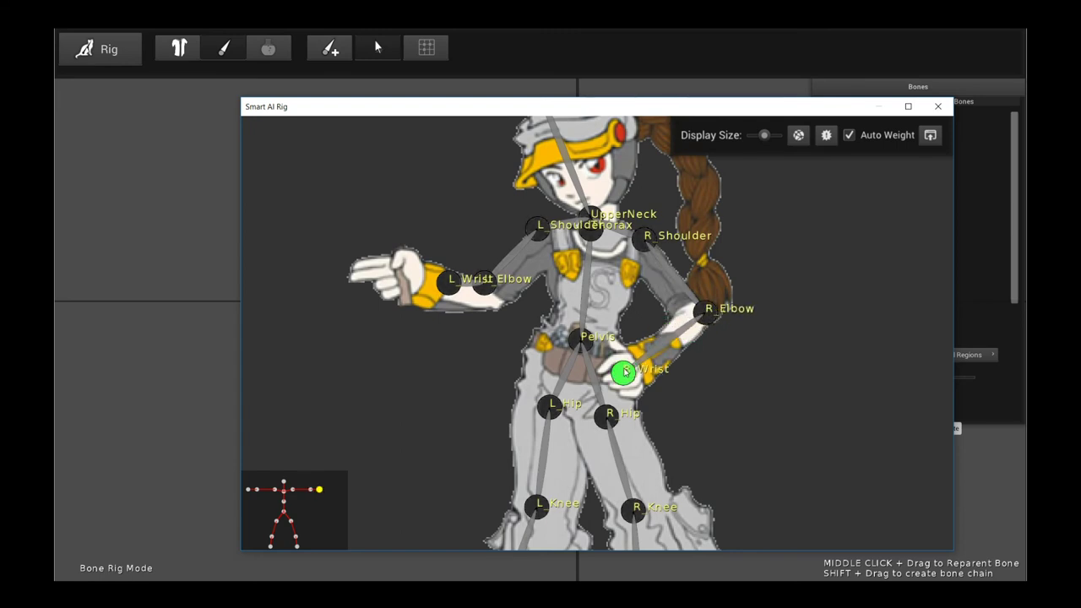
Step: Examine the braided character's rig, checking the joints of the legs, the arm on the hip, the pointing arm and the head
scroll(733, 387, "down", 3)
left_click_drag(734, 388, 723, 347)
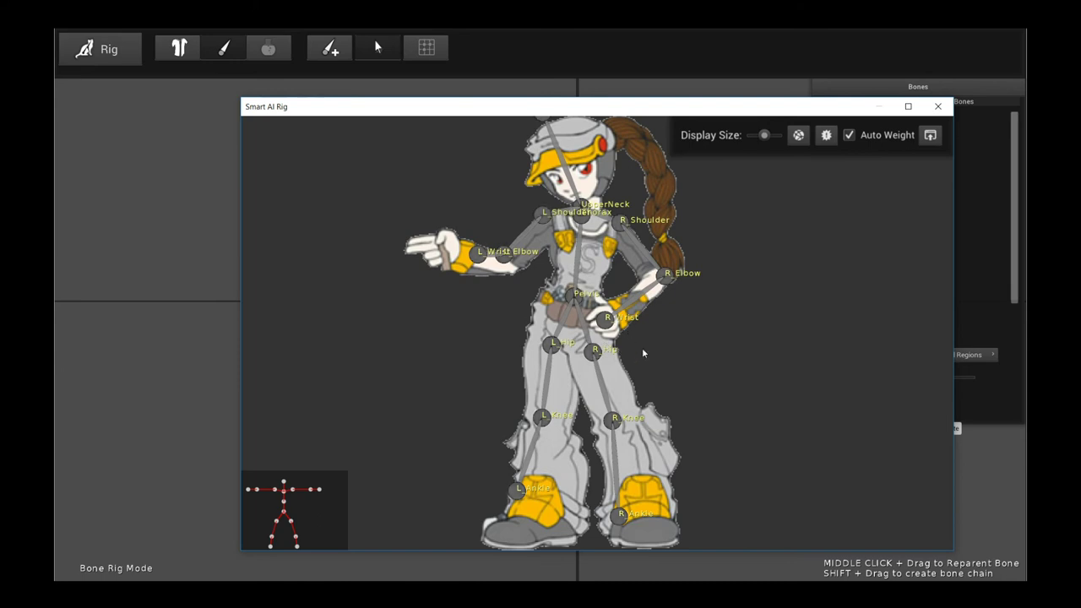
scroll(566, 328, "up", 1)
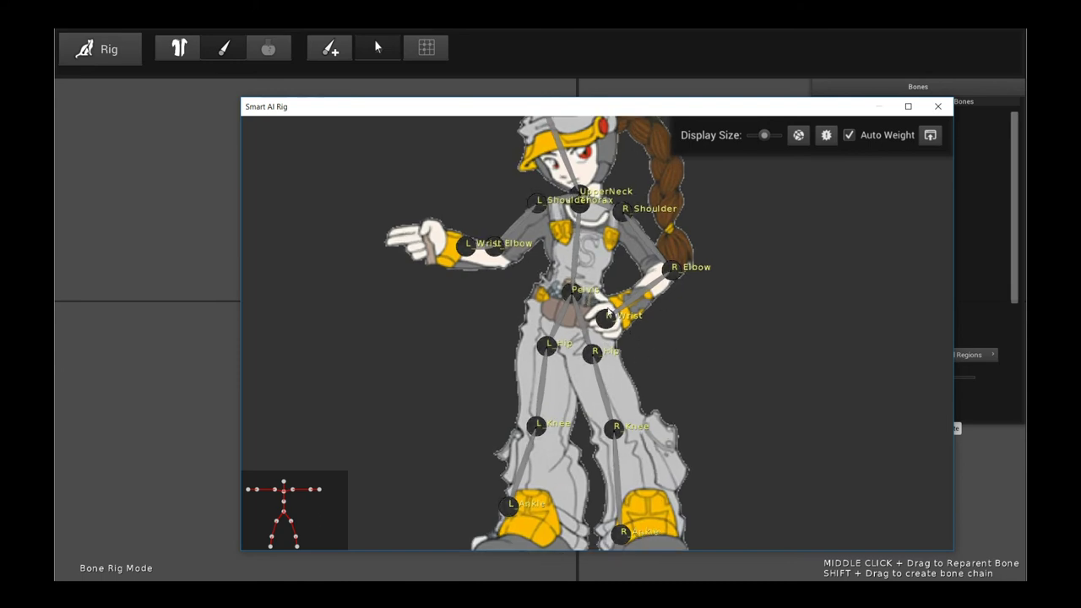
left_click_drag(694, 363, 693, 336)
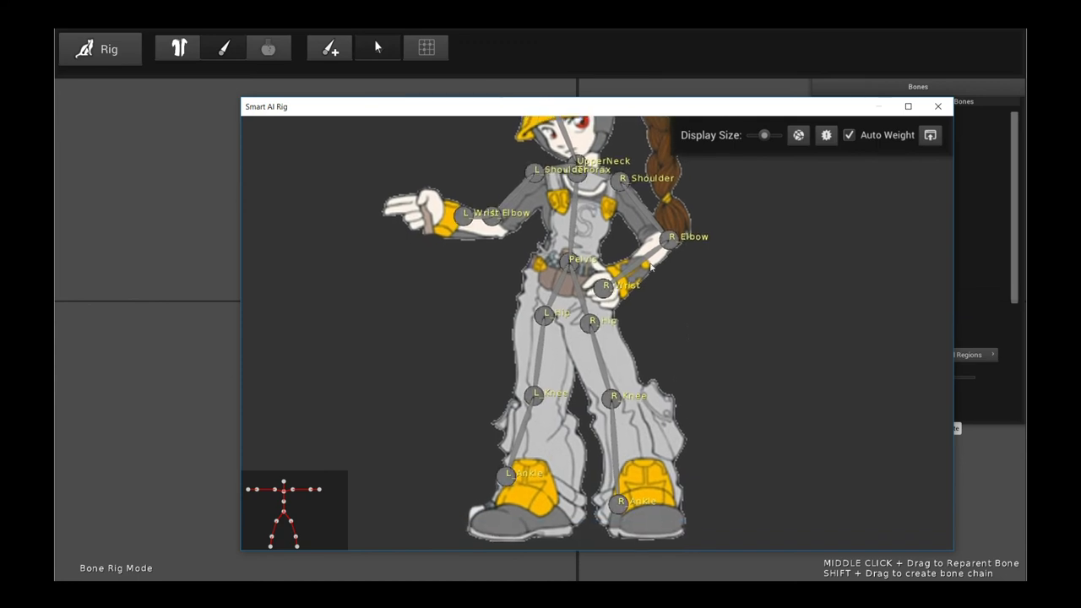
scroll(718, 284, "down", 2)
left_click_drag(718, 254, 729, 301)
scroll(715, 287, "up", 2)
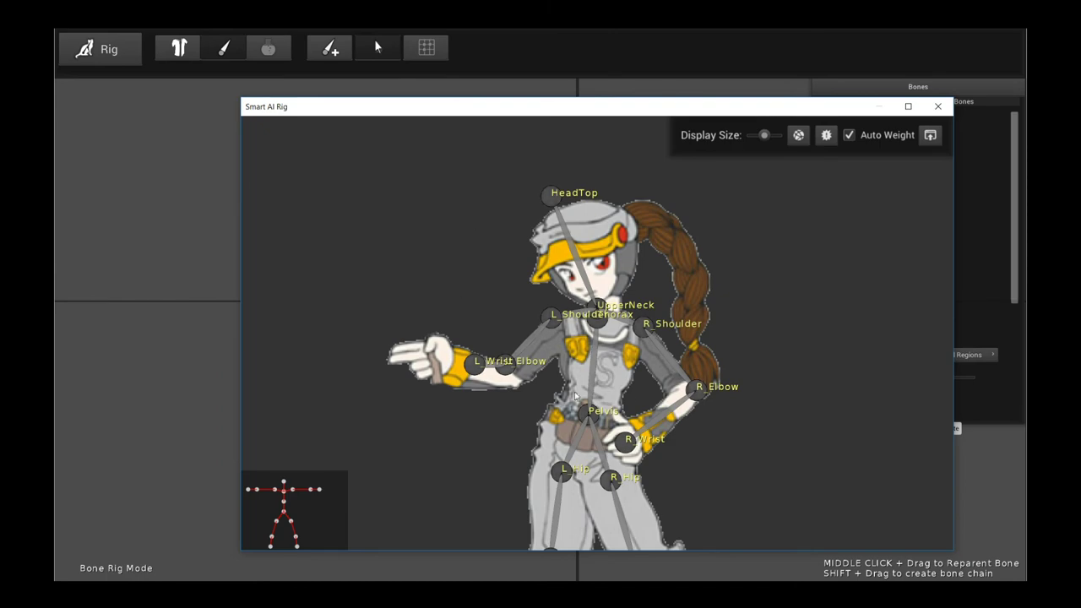
left_click_drag(644, 392, 613, 307)
scroll(613, 307, "down", 2)
left_click_drag(716, 358, 707, 336)
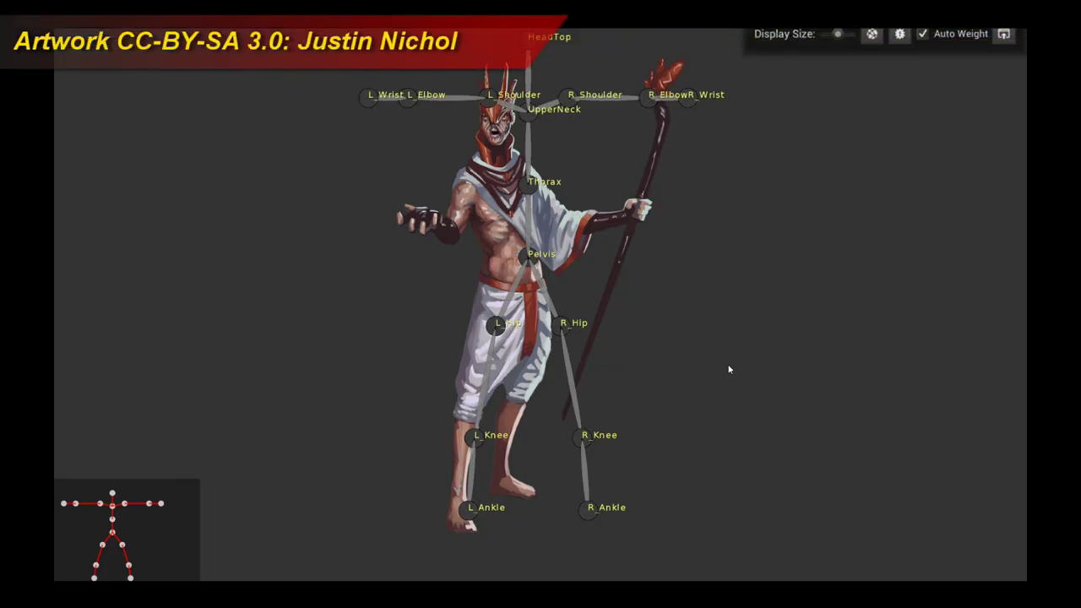
Step: Run Auto AI Rig on the staff-bearing character and move both ankles, R_Hip, Pelvis and R_Knee onto the matching lower legs, thigh, waist and knee
left_click(874, 37)
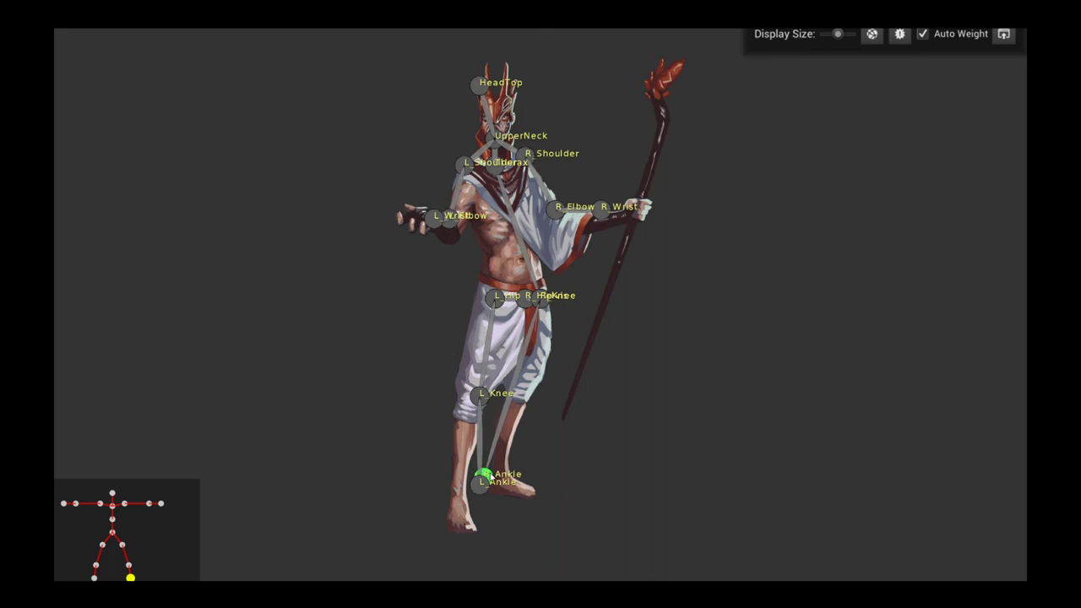
left_click_drag(505, 476, 518, 483)
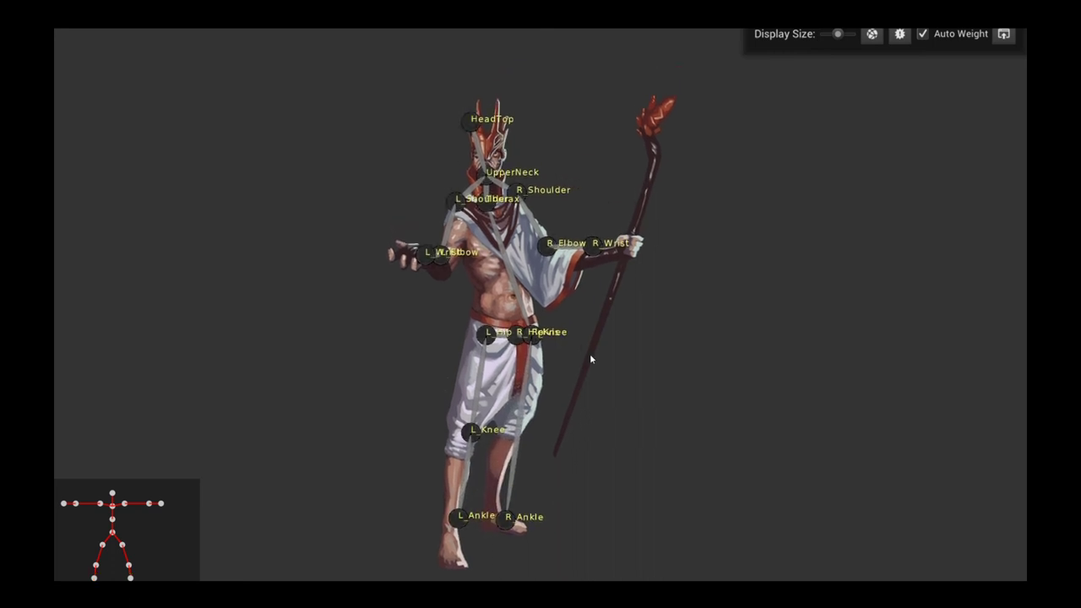
left_click_drag(513, 339, 533, 373)
left_click_drag(530, 341, 504, 302)
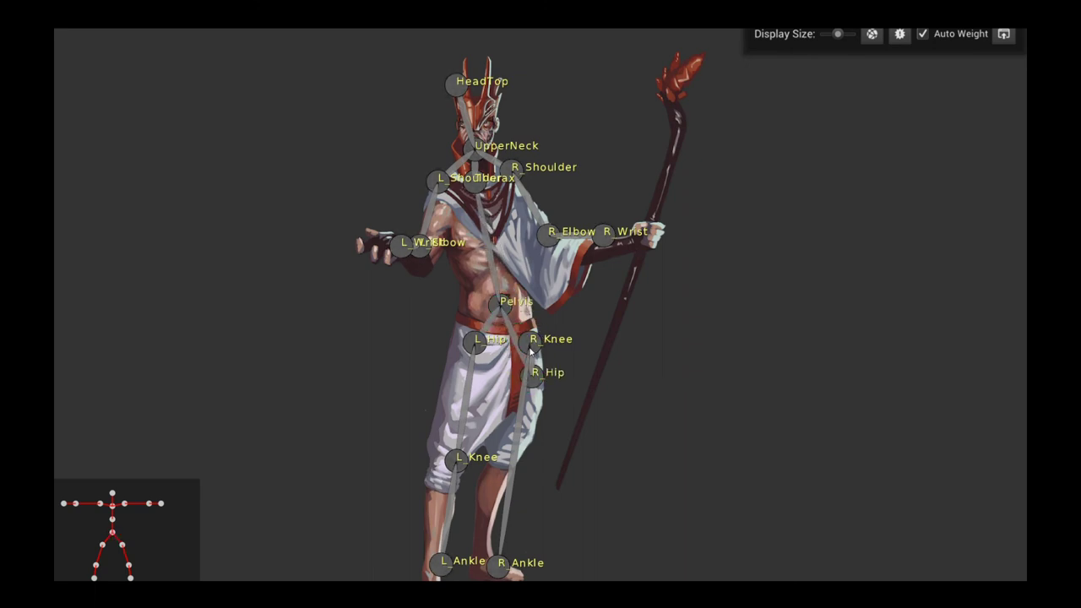
left_click_drag(533, 344, 504, 470)
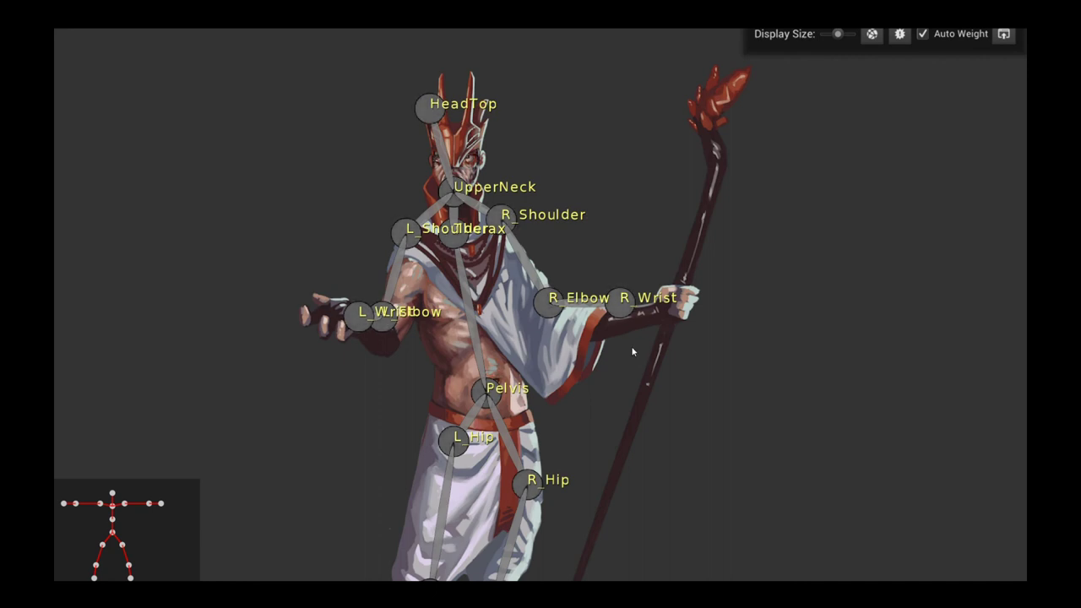
Step: Examine the staff-bearing character's corrected rig, comparing the head, arm and leg joints with the artwork and the staff
left_click_drag(725, 429, 741, 377)
scroll(741, 378, "down", 1)
scroll(741, 378, "down", 1)
left_click_drag(641, 186, 659, 138)
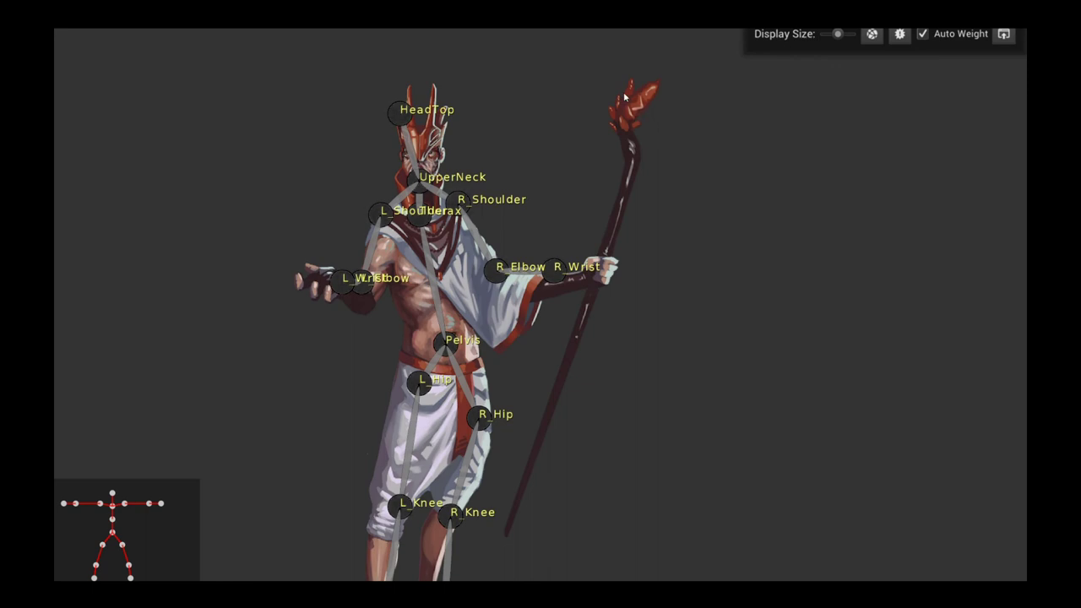
left_click_drag(592, 386, 723, 355)
scroll(722, 355, "down", 2)
scroll(691, 266, "up", 1)
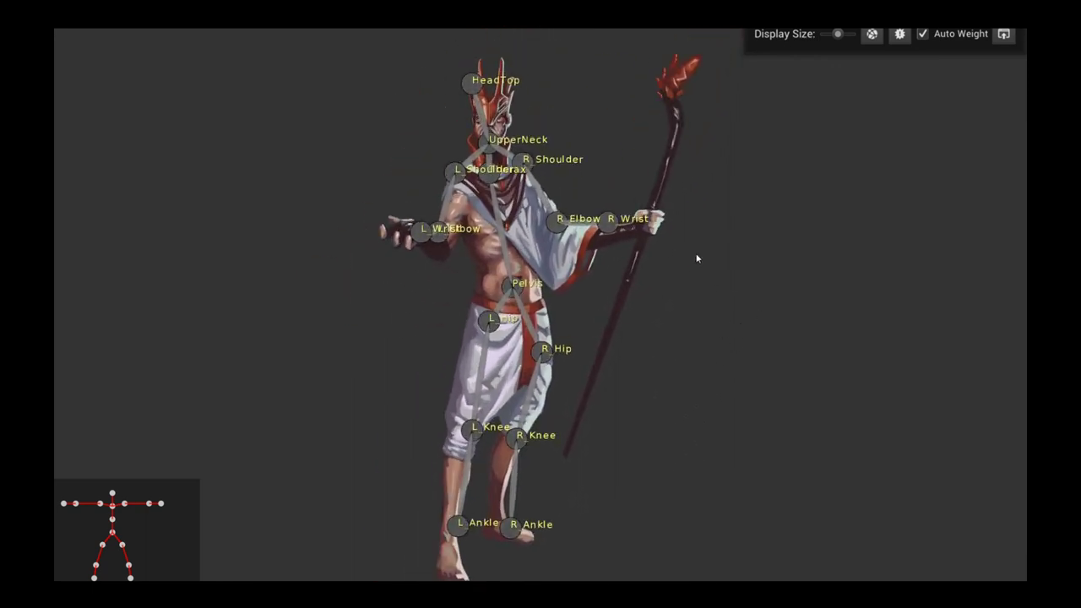